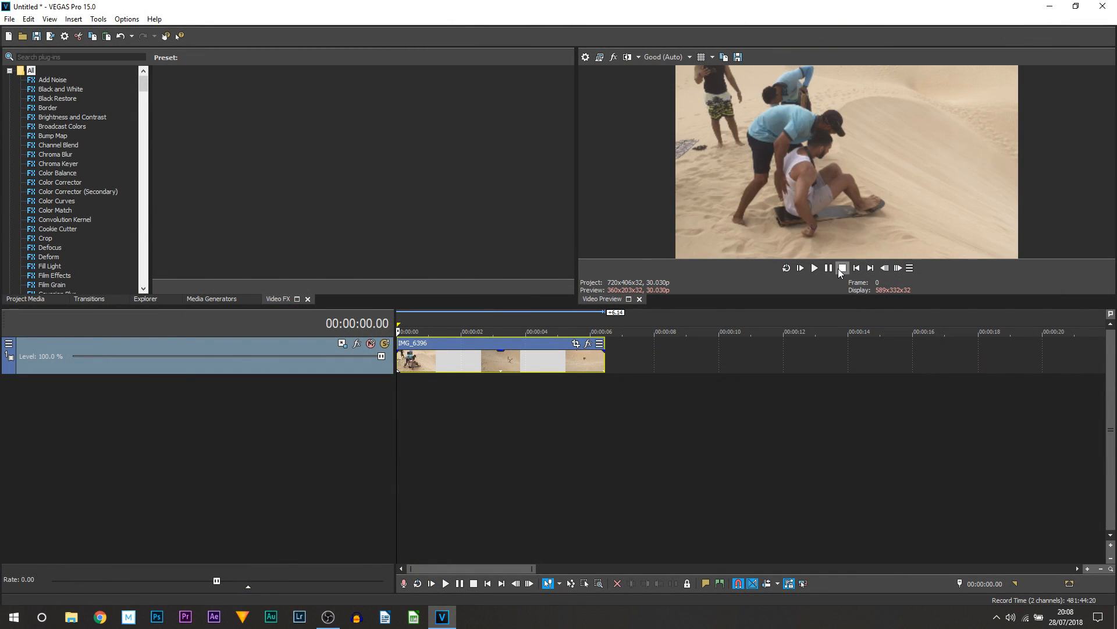
Play the landscape clip in the video preview, pause it near its end, and return to the start of the timeline.
left_click(830, 269)
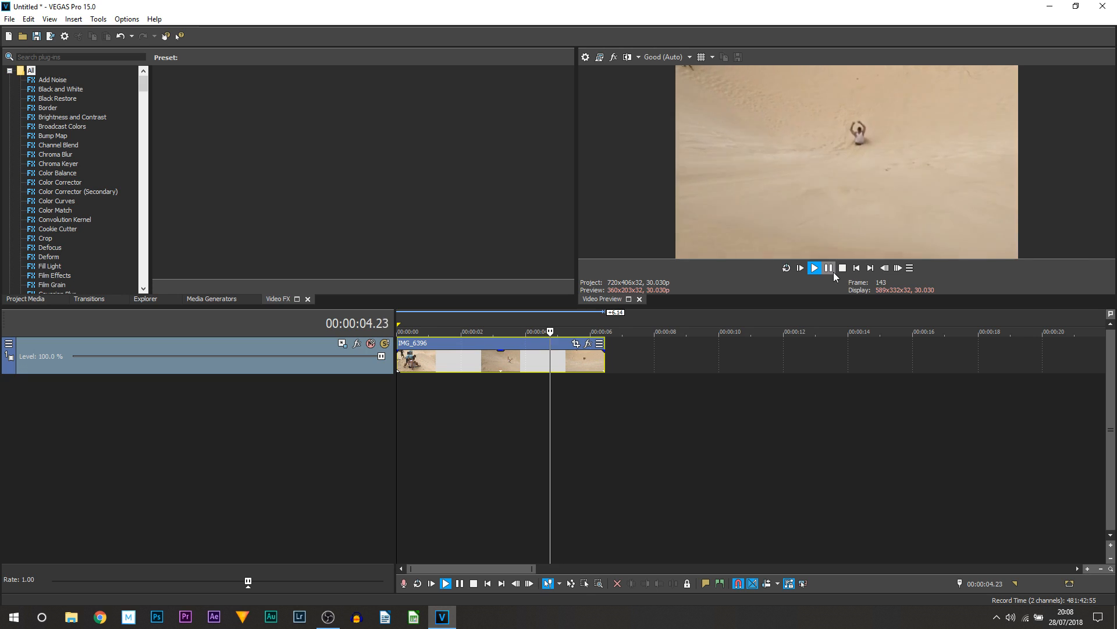
left_click(832, 270)
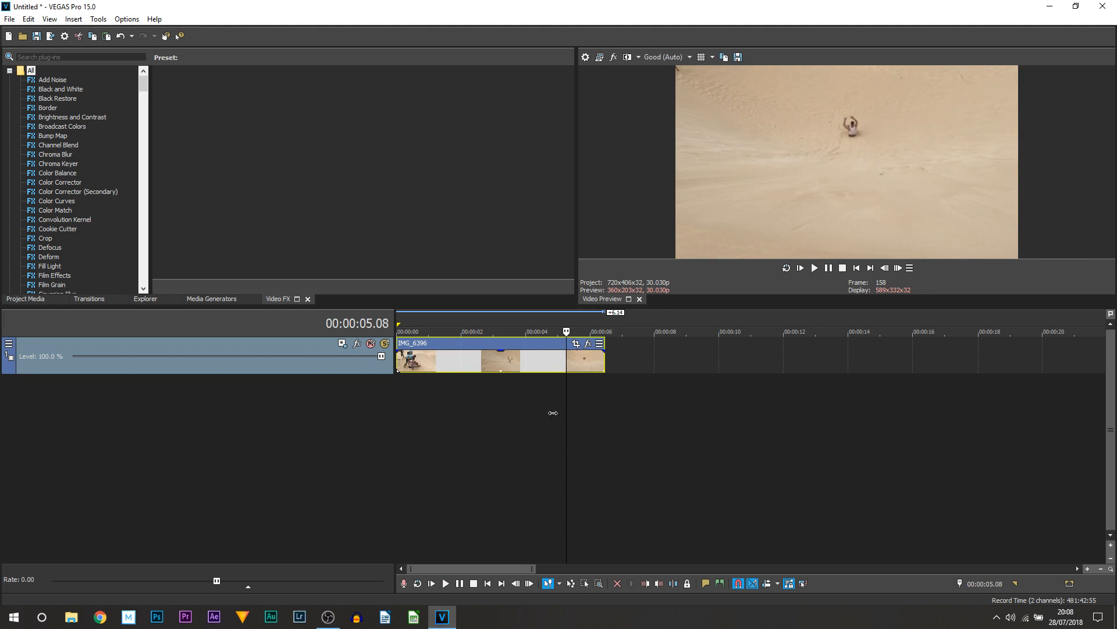
key("ctrl+Home")
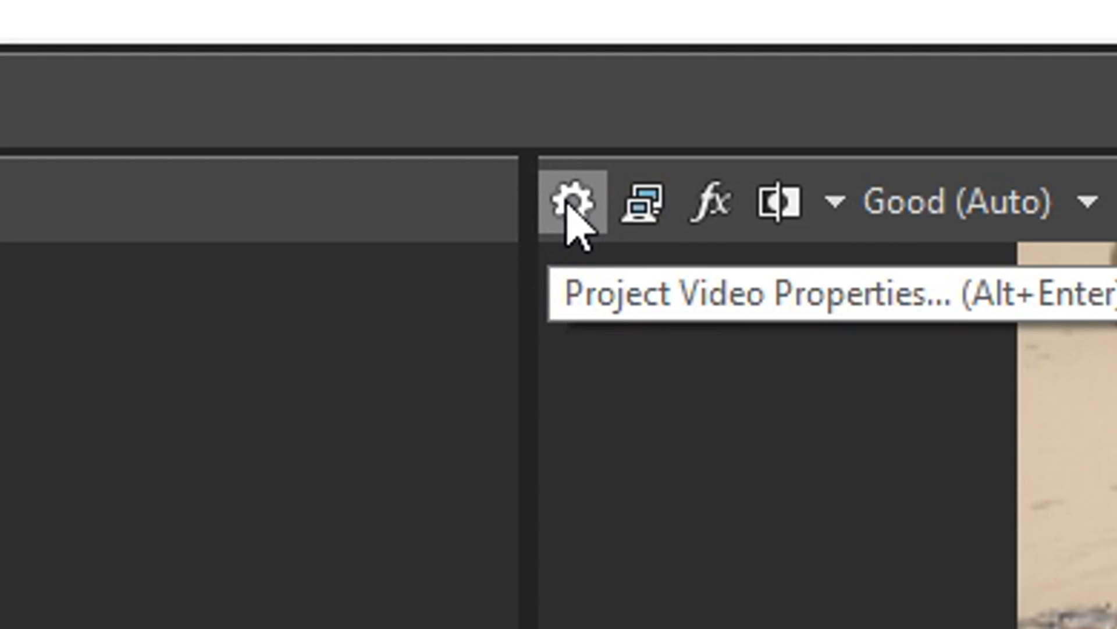
Set the project video properties to a width of 1080, a height of 1920 and a frame rate of 23.976 (IVTC Film).
left_click(586, 57)
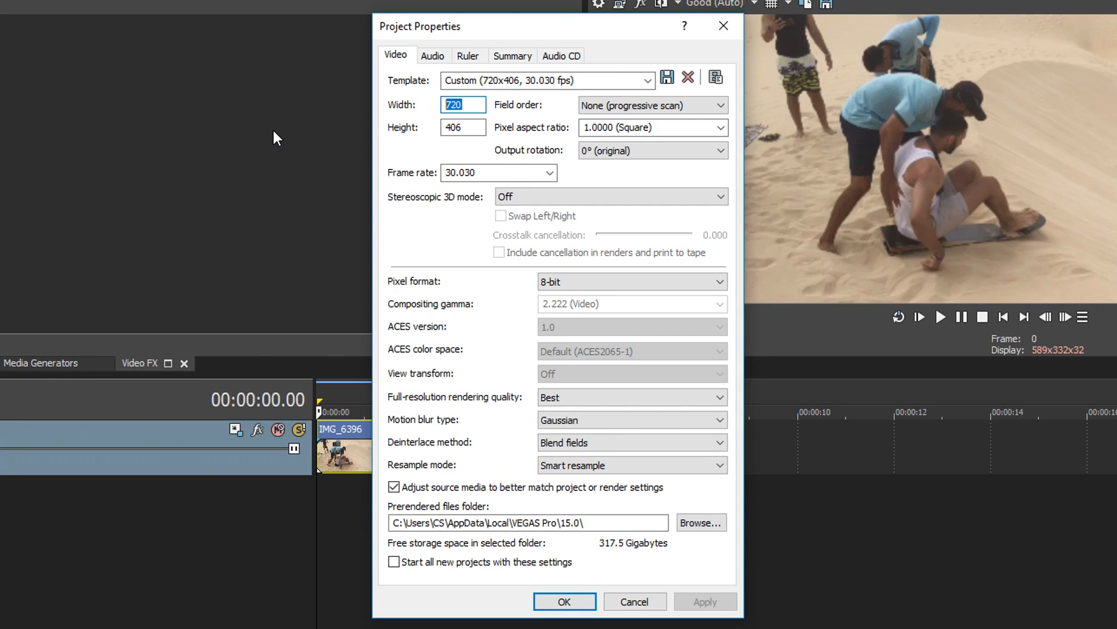
type("1080")
key("Tab")
type("1920")
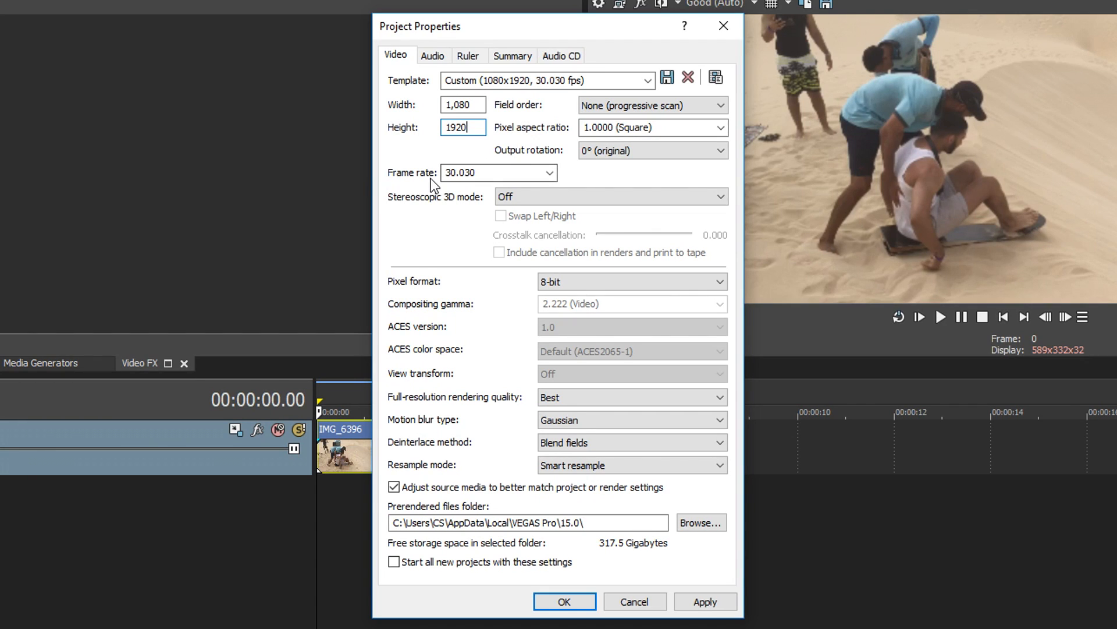
left_click(549, 173)
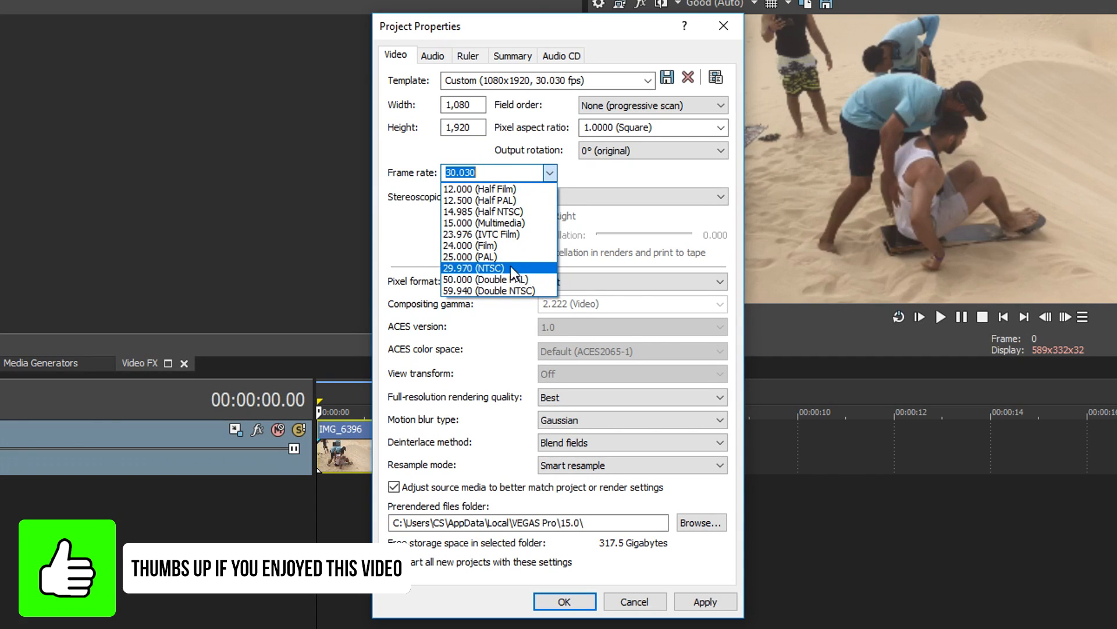
left_click(522, 235)
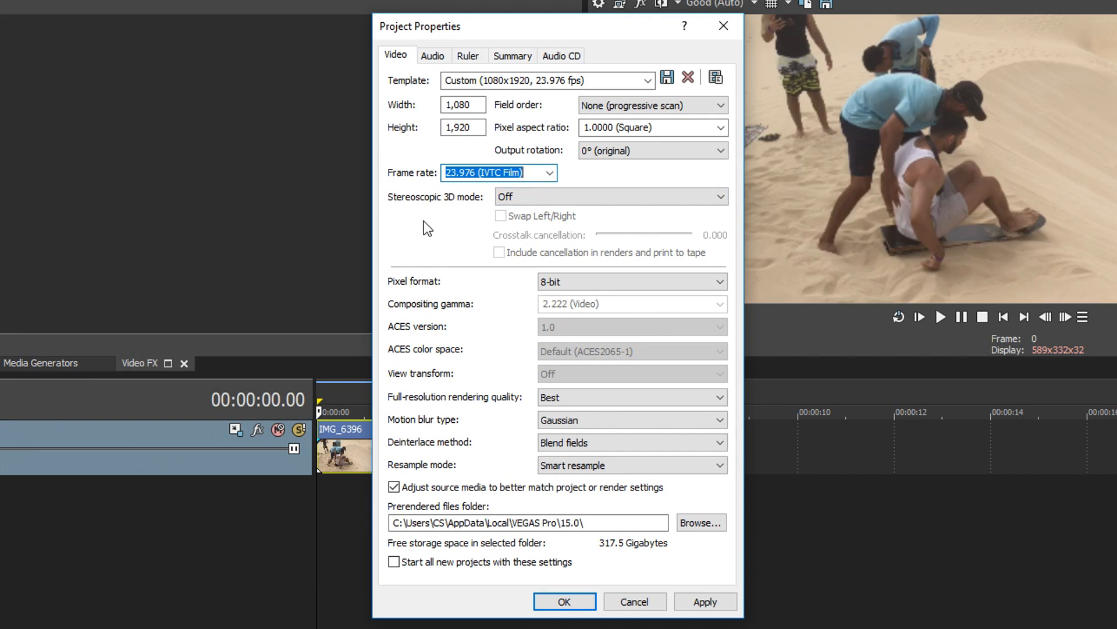
Choose Best for the full-resolution rendering quality and Smart resample for the resample mode in the project properties.
left_click(613, 395)
left_click(613, 395)
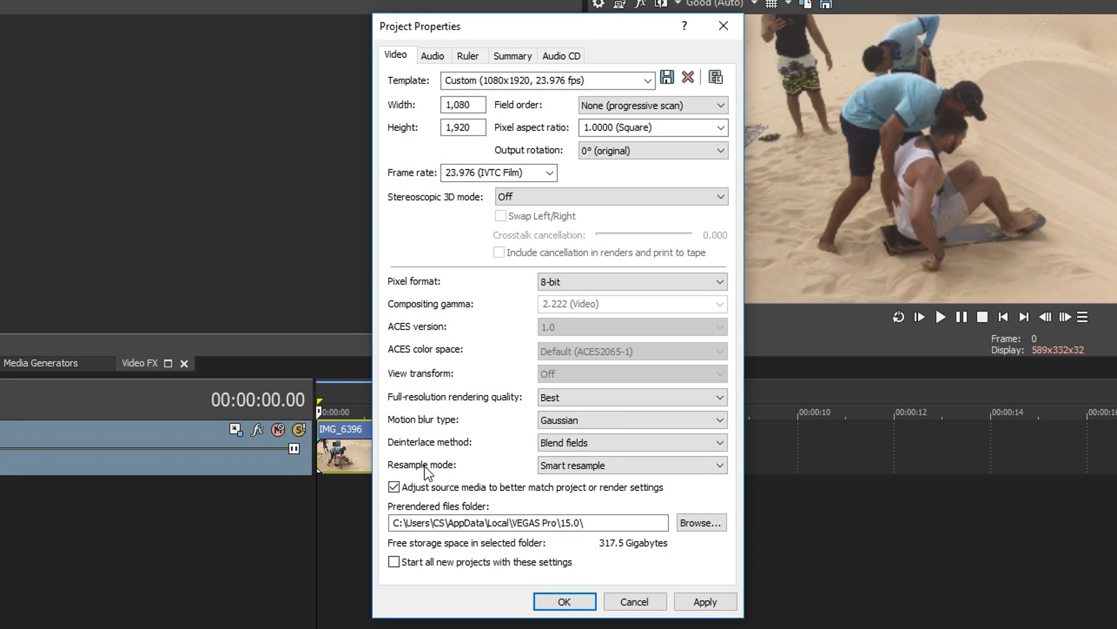
left_click(589, 469)
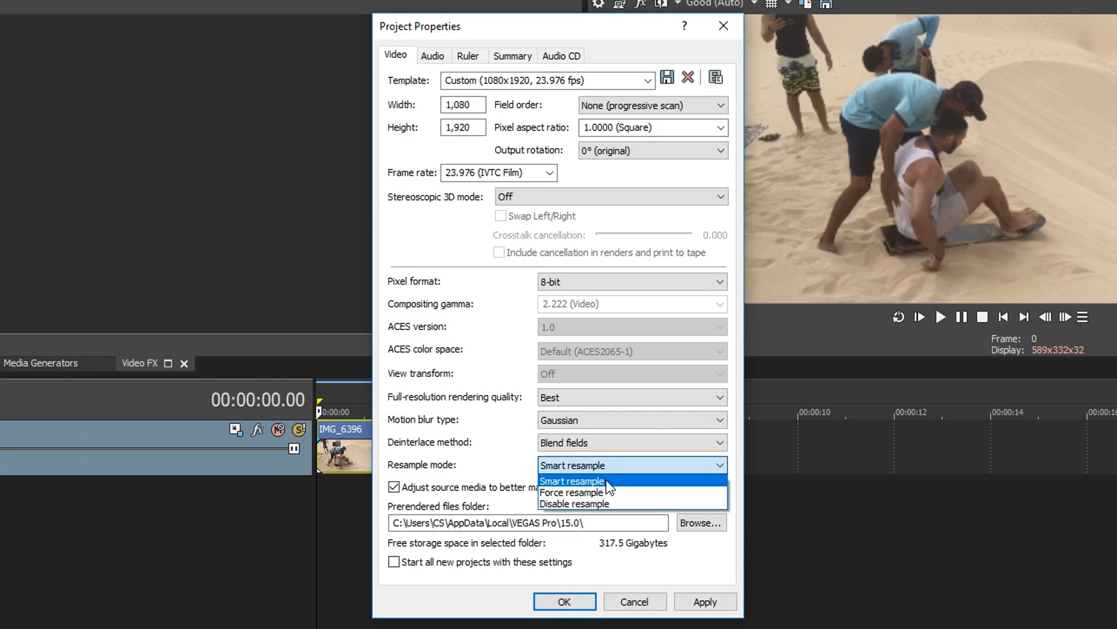
left_click(604, 480)
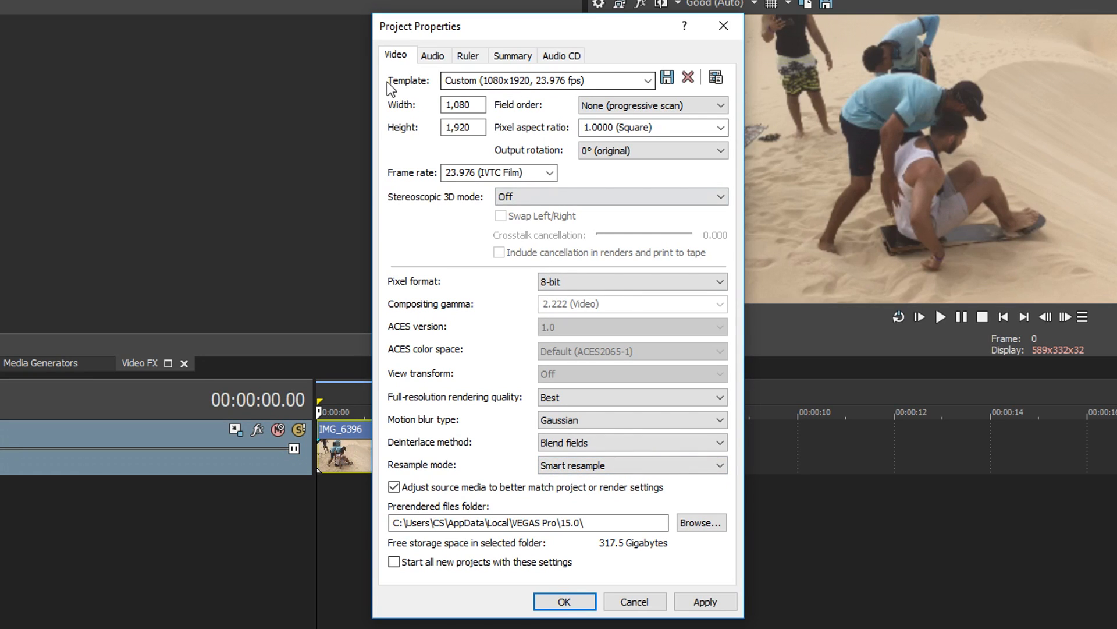
Save the project settings as a template named "igtv", select that template, and apply it to the project.
left_click(510, 80)
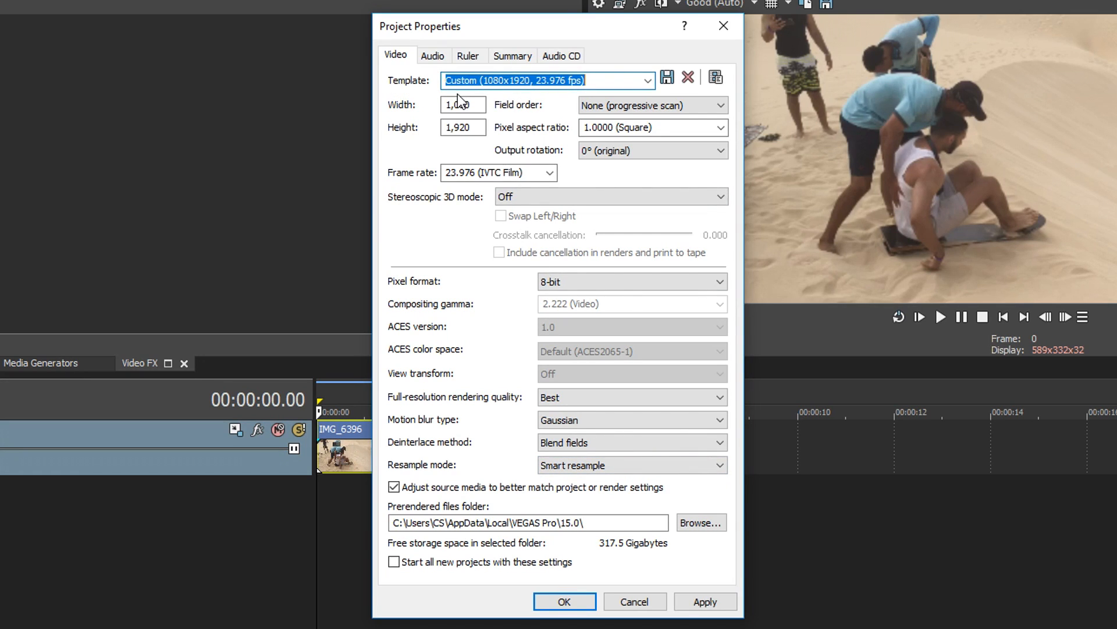
type("igtv")
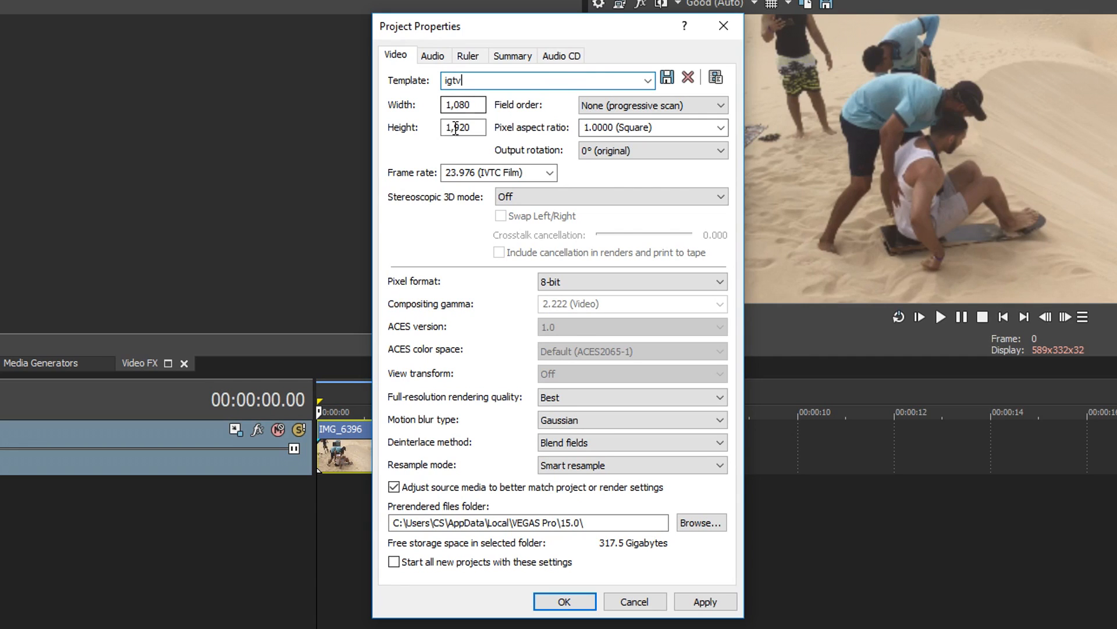
left_click(667, 80)
left_click(646, 82)
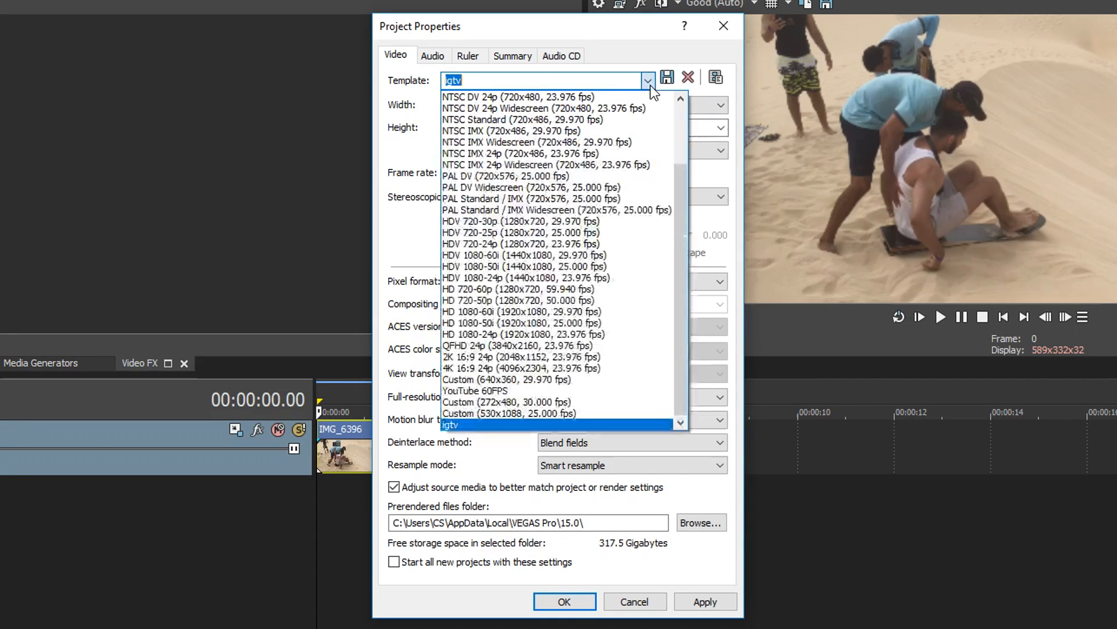
left_click(466, 423)
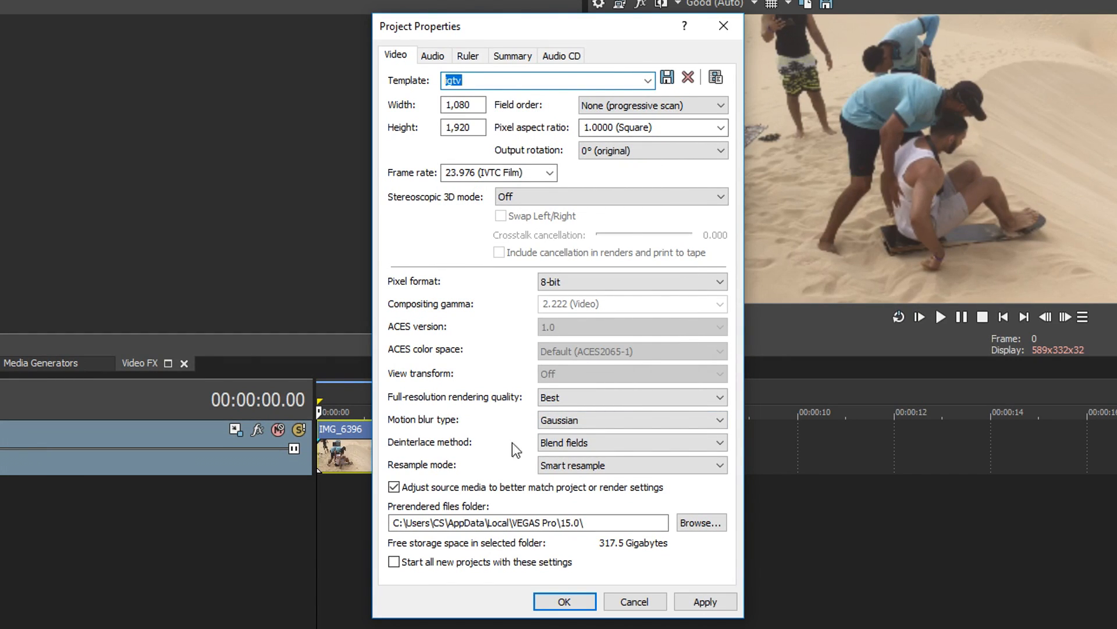
left_click(731, 598)
left_click(579, 597)
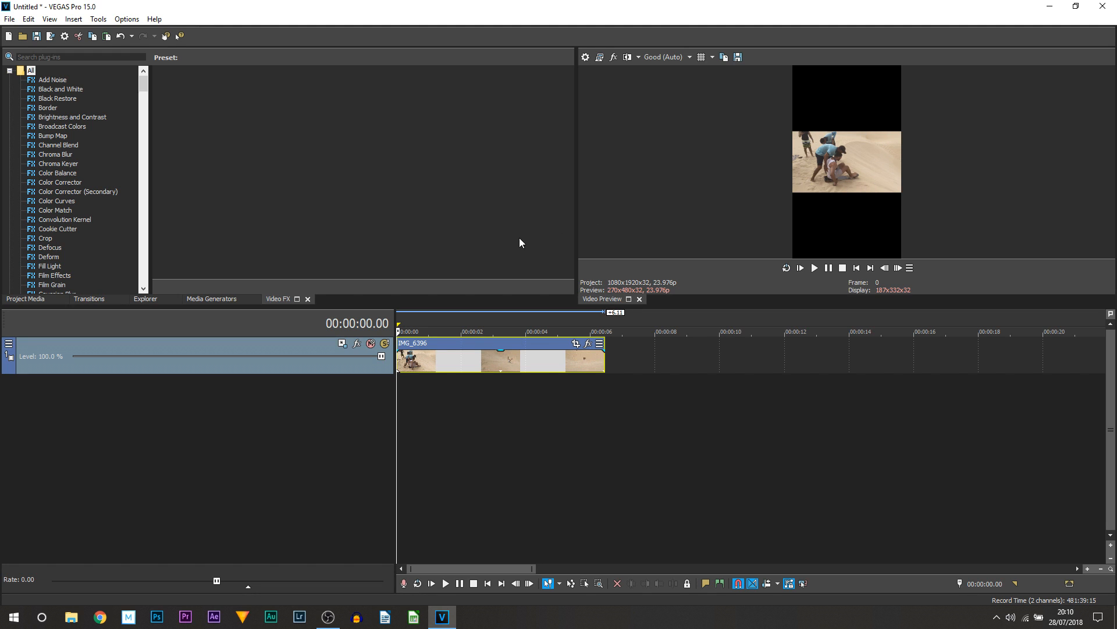
Disable Maintain aspect ratio in the properties of the IMG_6396 video event.
right_click(413, 365)
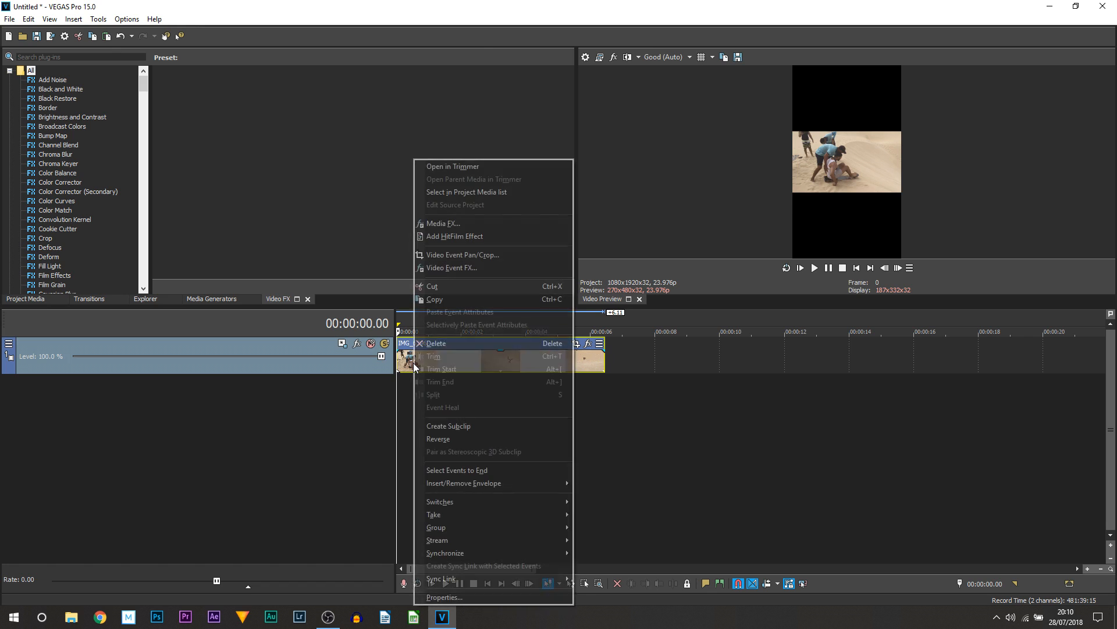
left_click(459, 596)
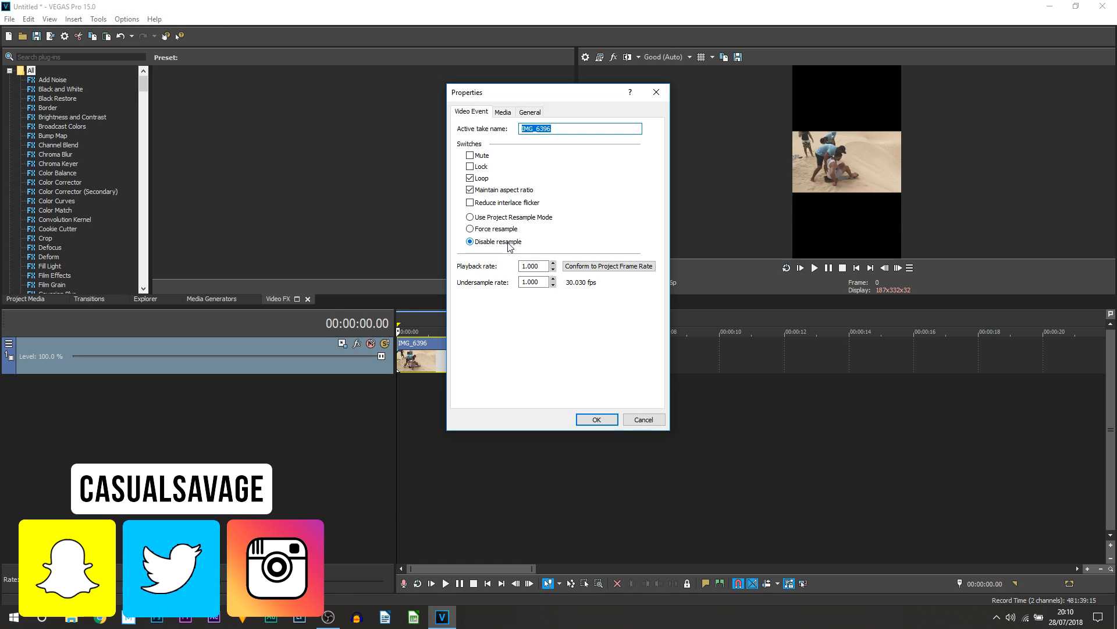
left_click(479, 192)
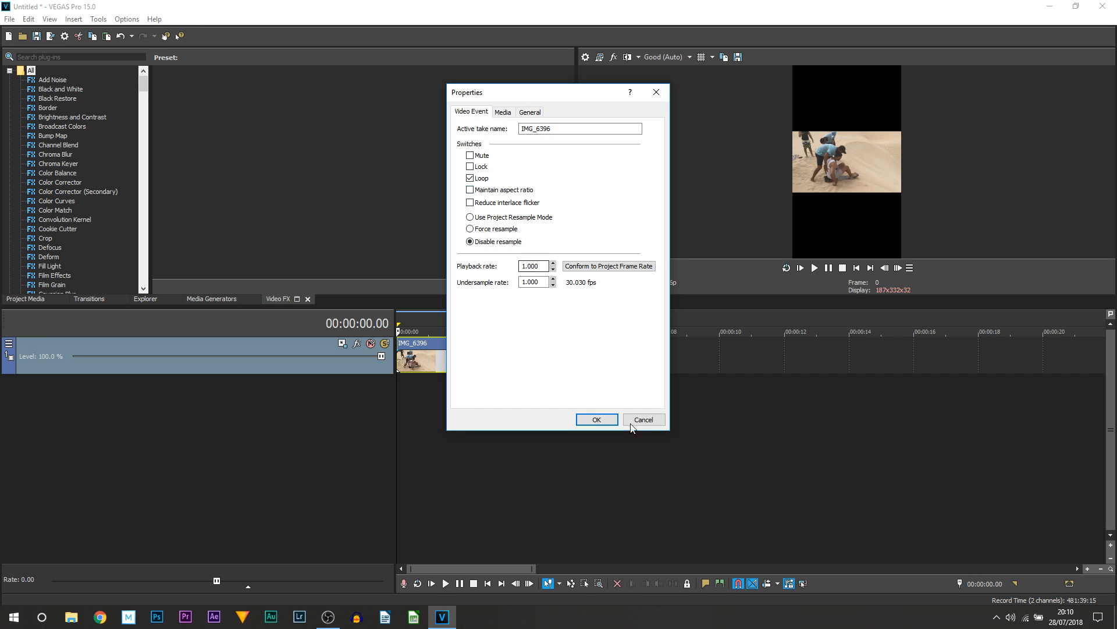
left_click(596, 420)
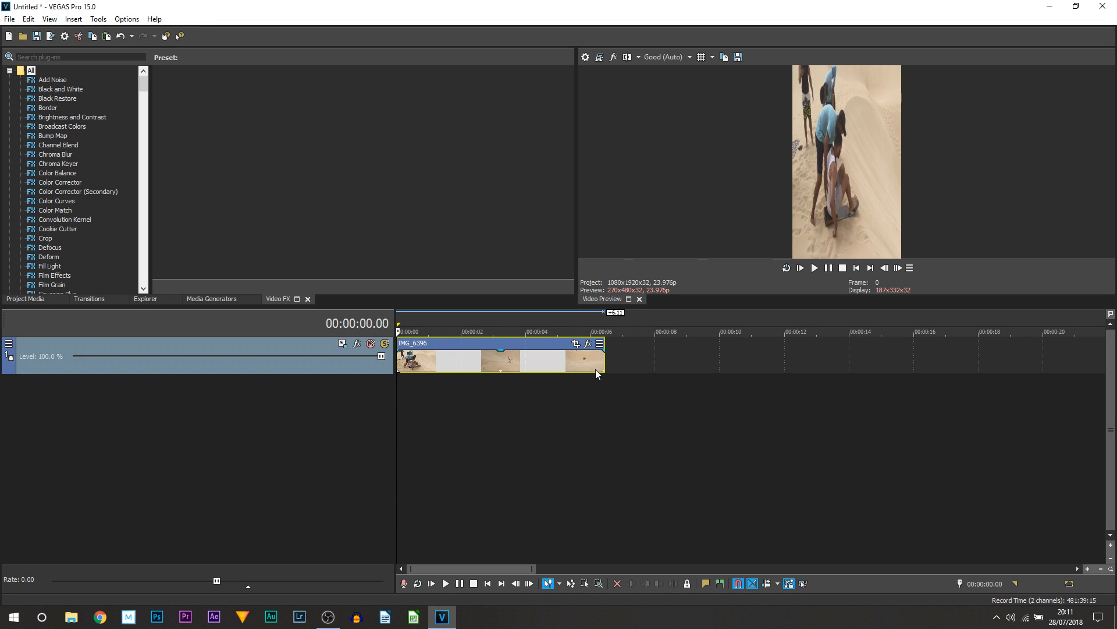
Narrow the IMG_6396 clip's pan/crop frame about its centre to a width of about 250, keeping the full 406 height.
left_click(576, 344)
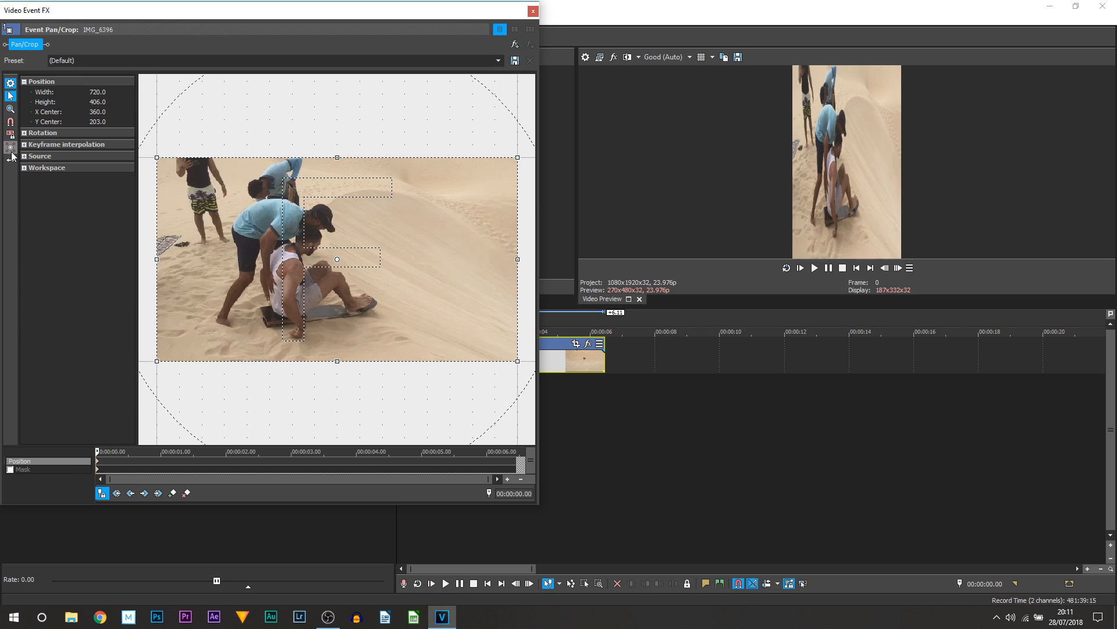
left_click(11, 153)
scroll(333, 330, "down", 2)
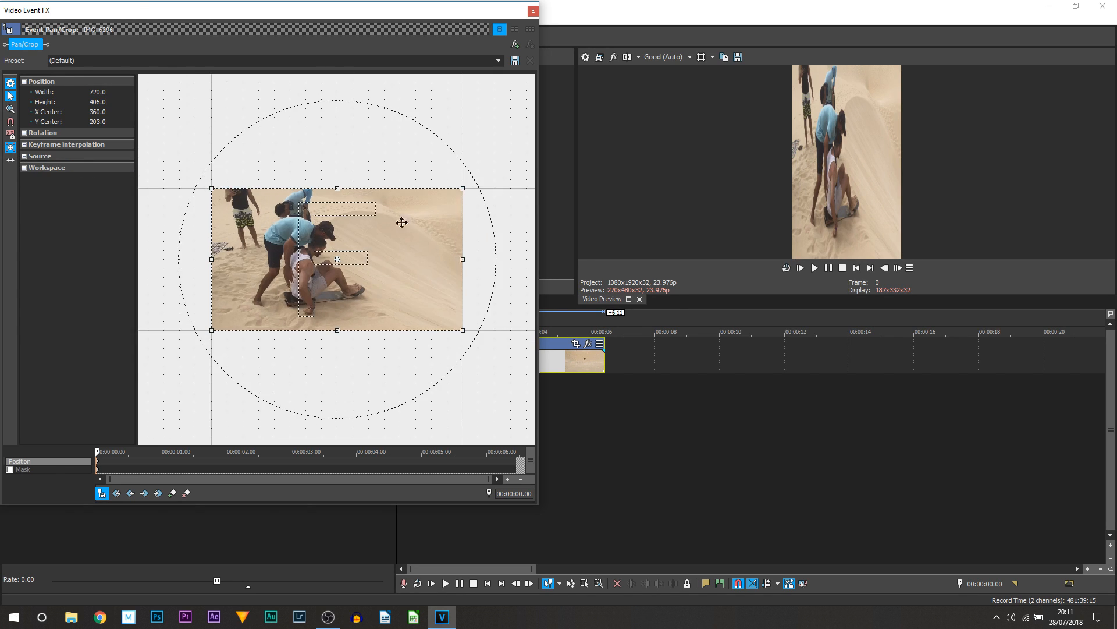
scroll(402, 222, "down", 1)
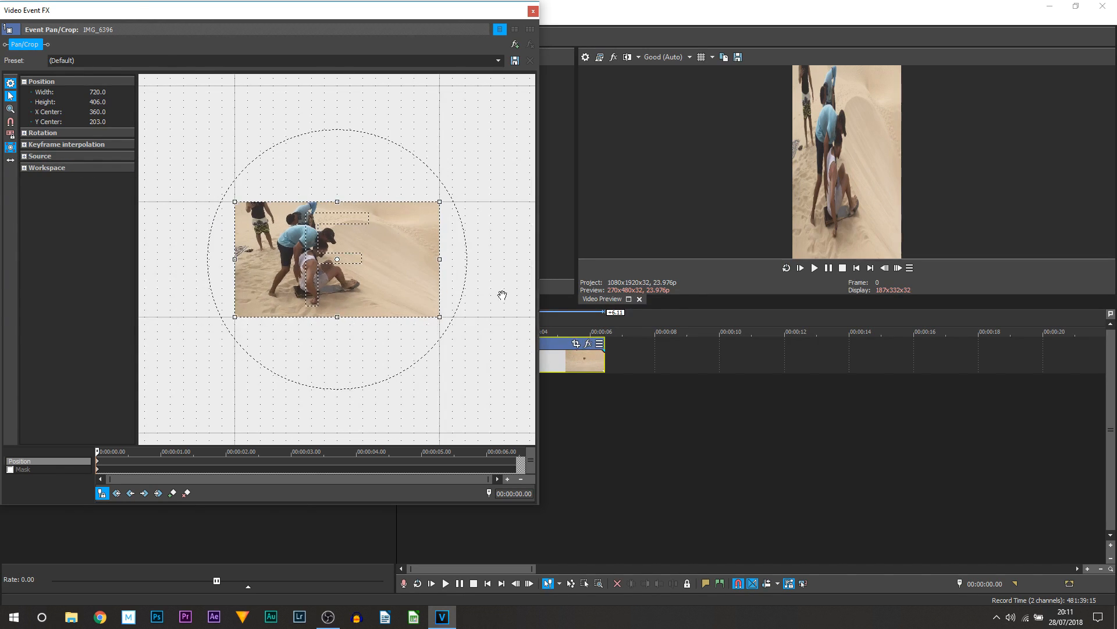
left_click(101, 493)
left_click(101, 494)
left_click_drag(439, 259, 374, 265)
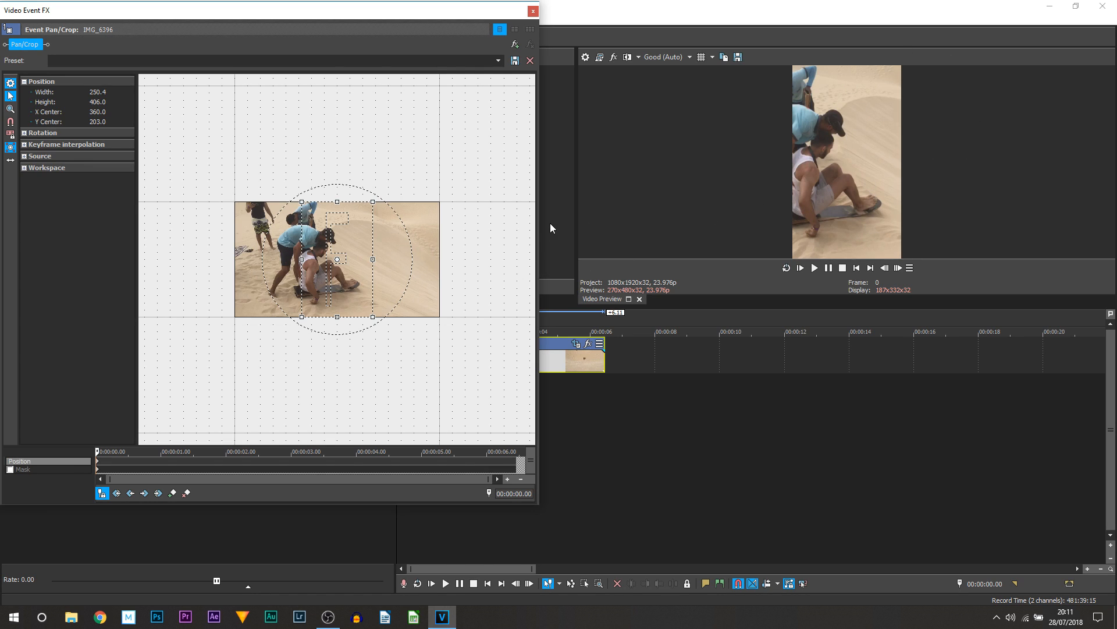
left_click(532, 14)
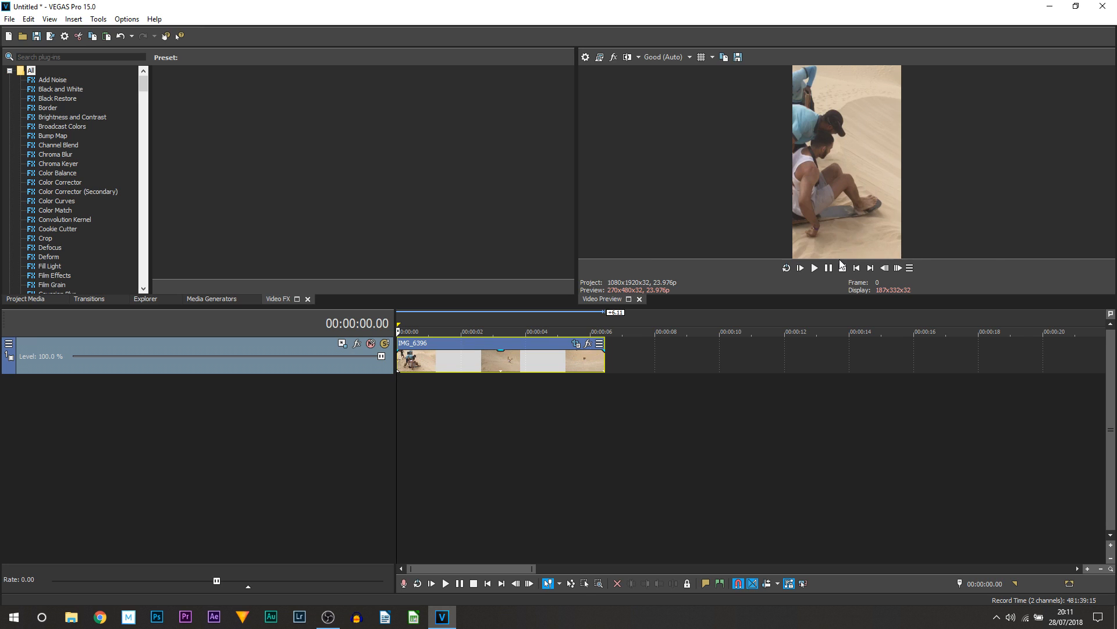
Play the cropped clip to review the vertical framing, and return the playhead to the start of the timeline.
left_click(814, 267)
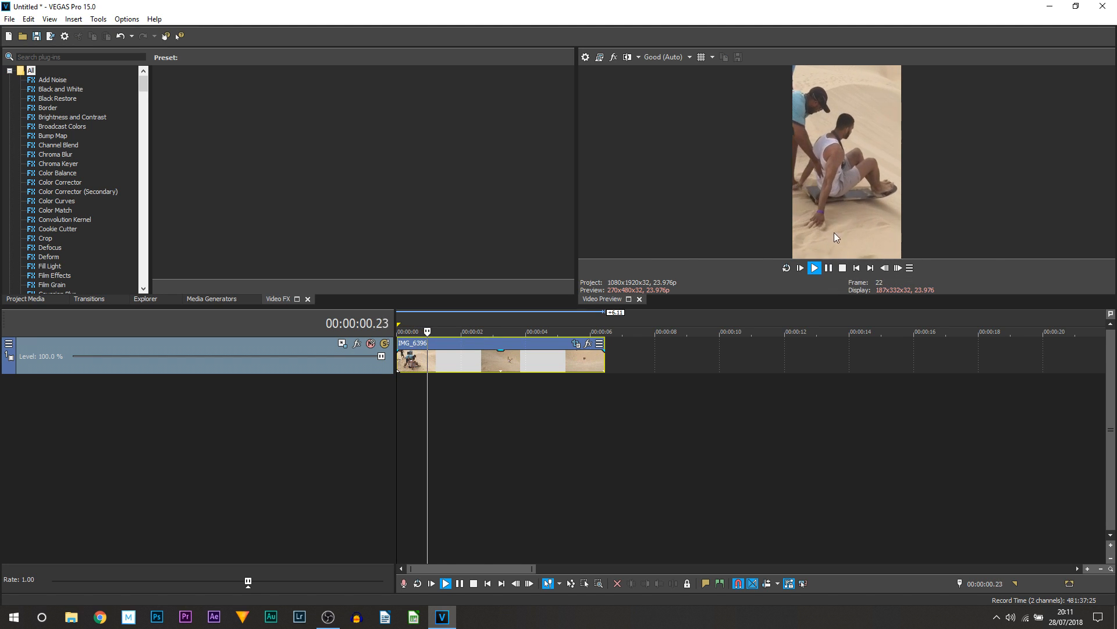
left_click(833, 271)
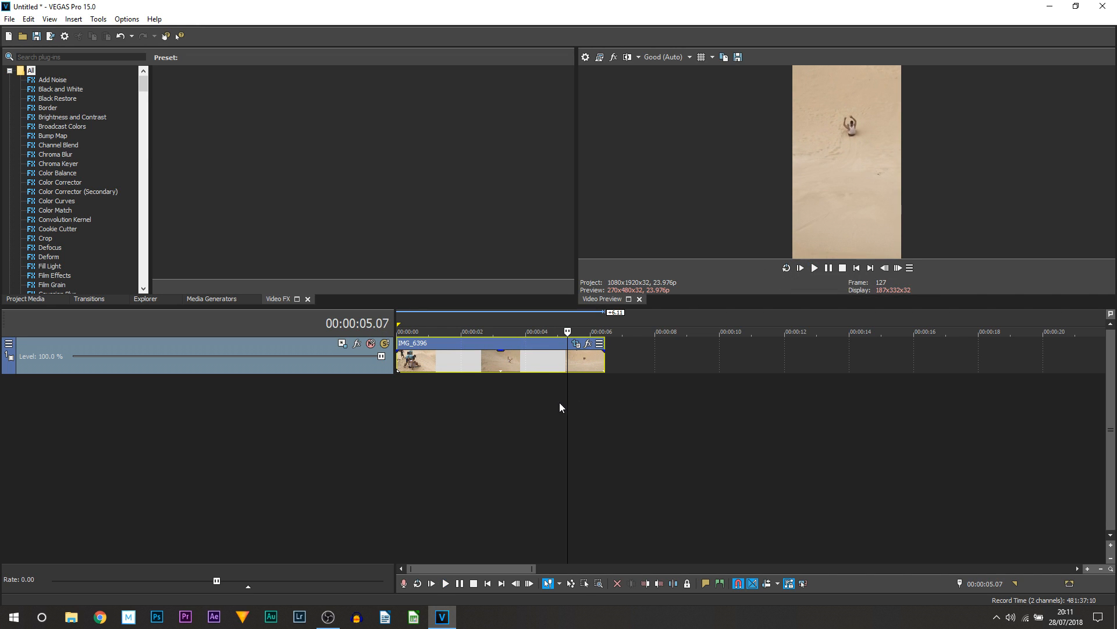
left_click_drag(567, 401, 397, 397)
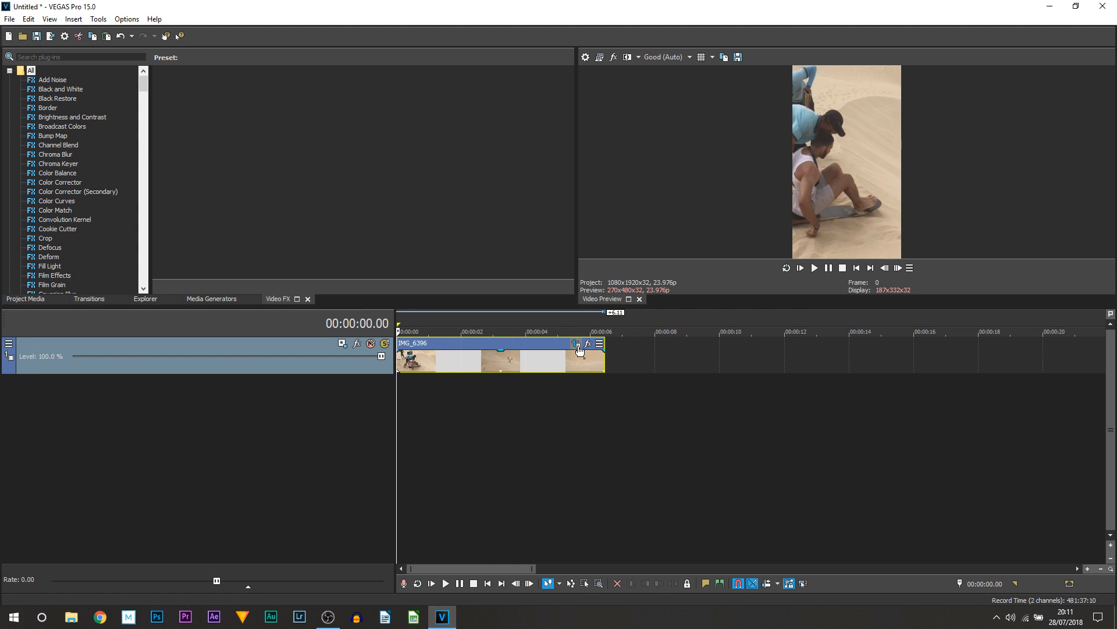
Undo the clip's crop and aspect ratio changes, and duplicate the video track with its IMG_6396 clip.
key("ctrl+z")
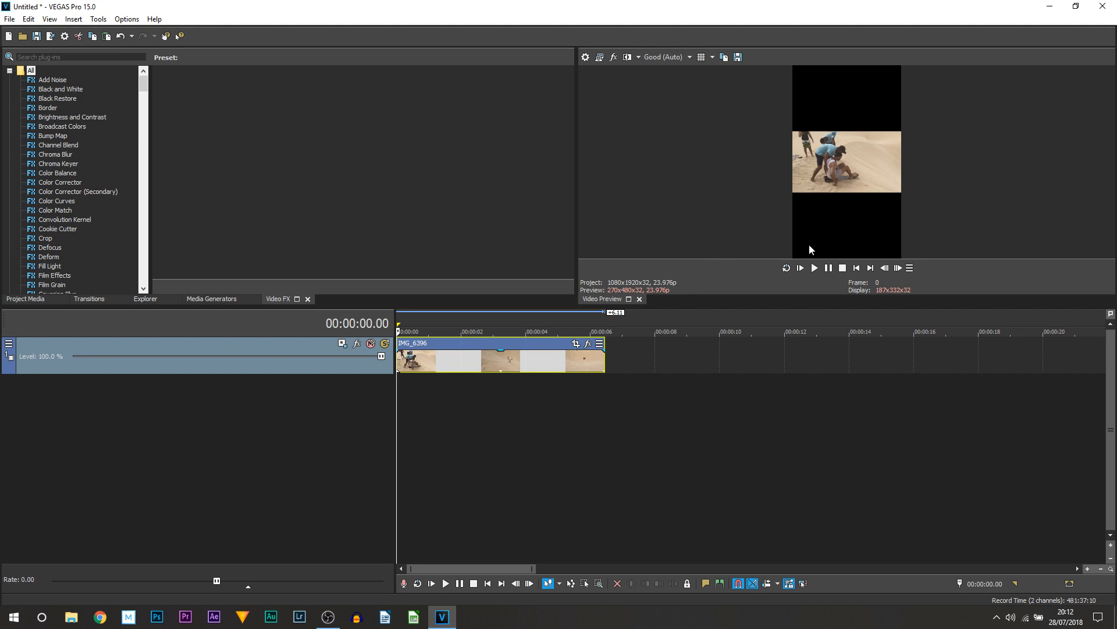
right_click(355, 366)
left_click(404, 406)
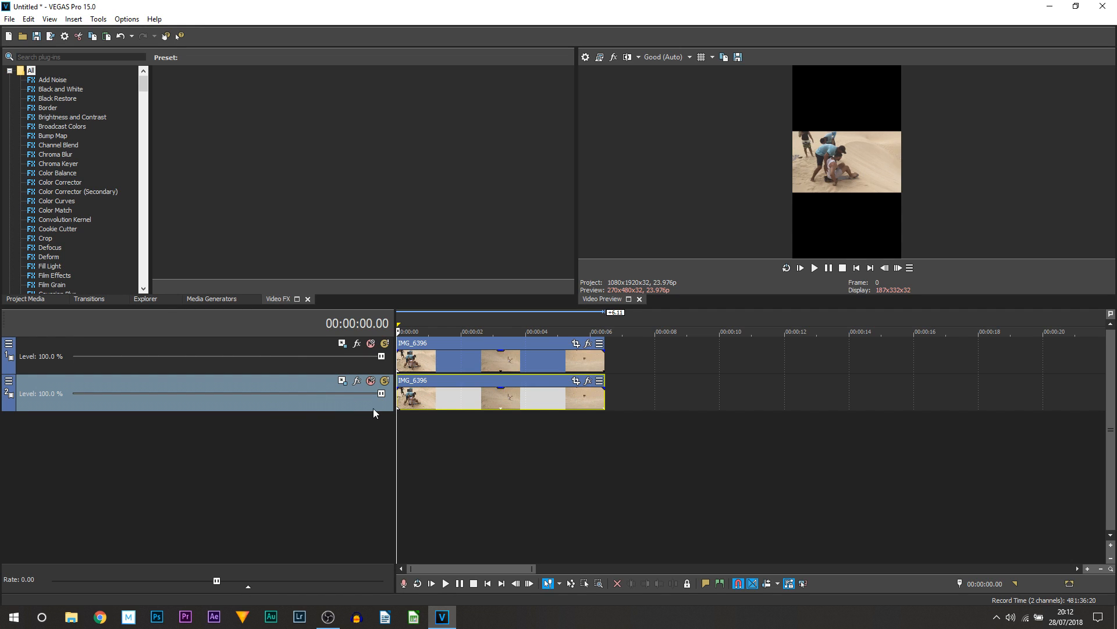
Check that Track Motion is enabled in the visible button set for the video track headers.
left_click(8, 382)
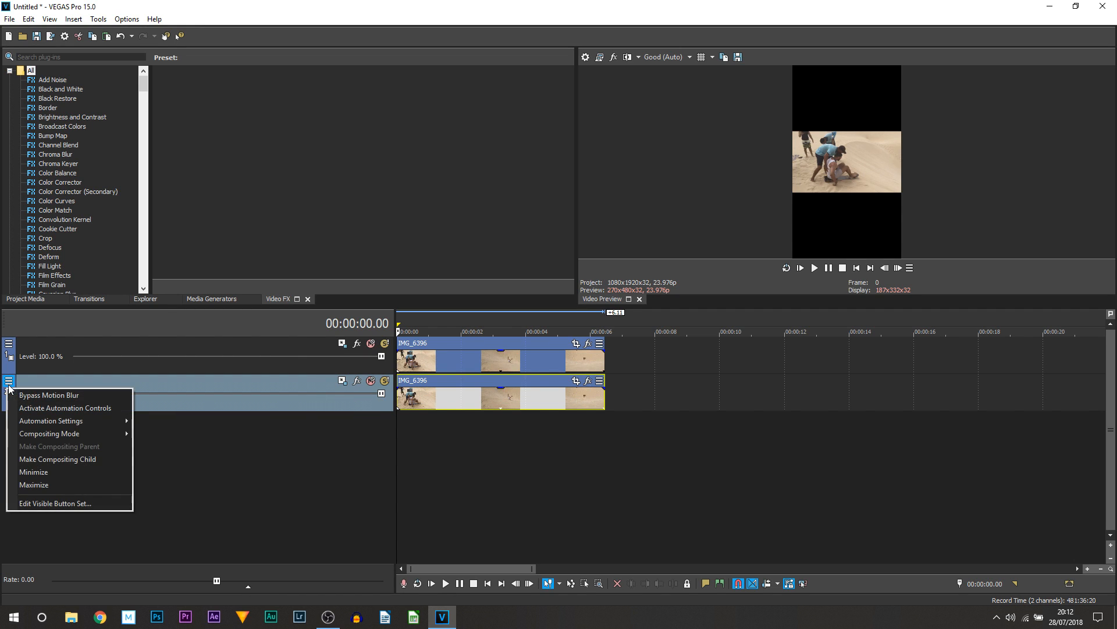
left_click(78, 503)
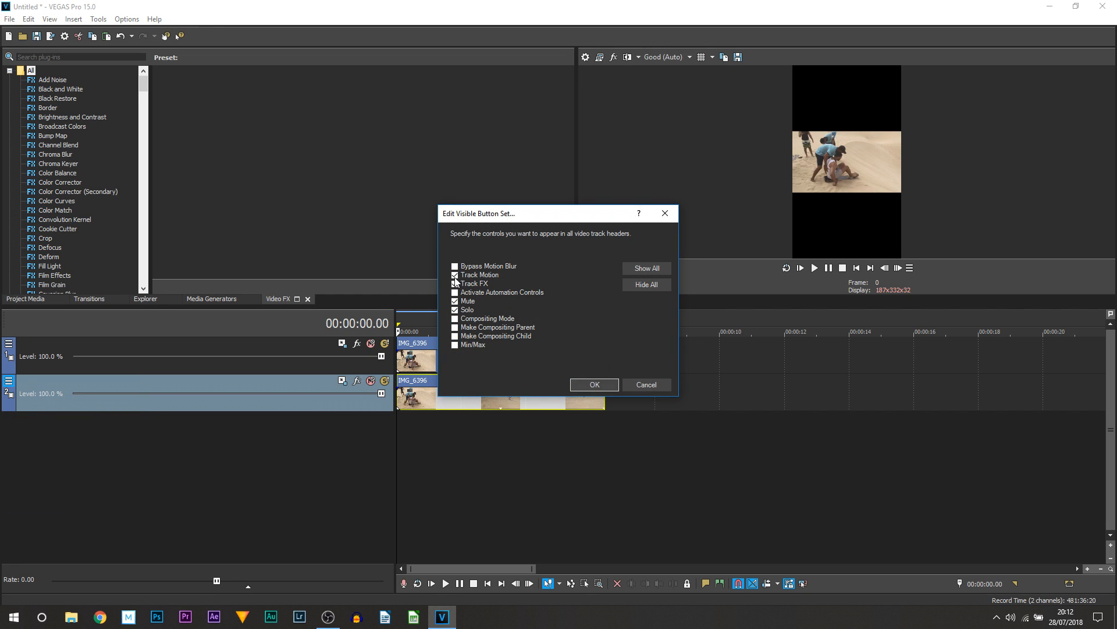
left_click(594, 384)
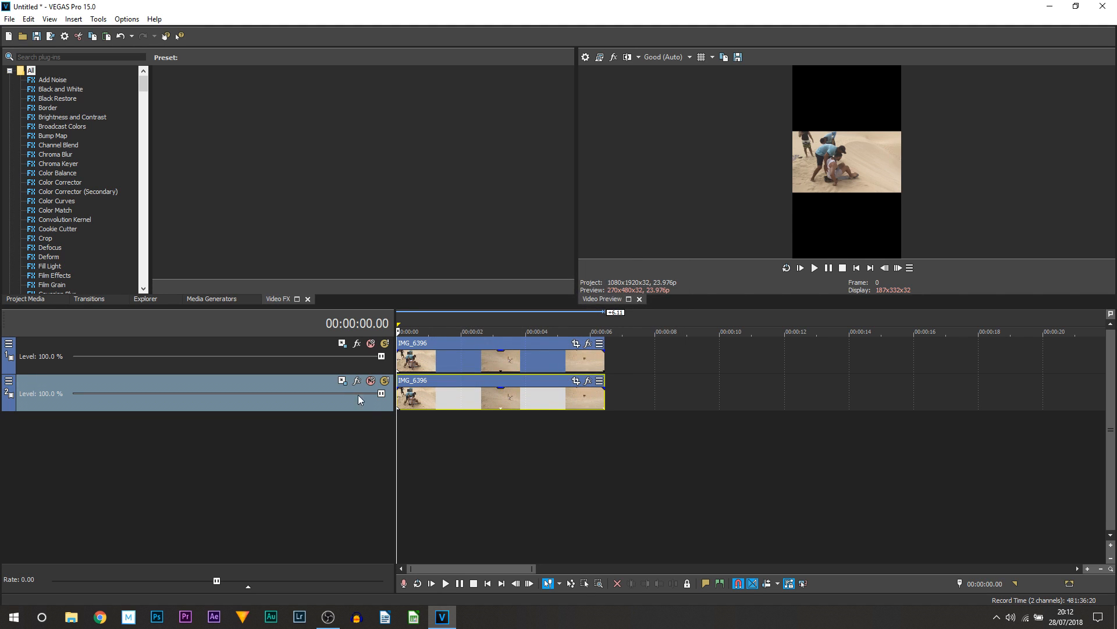
Enlarge the lower video track about its centre with Track Motion to 3,467.92 by 6,165.19, and play the layered result.
left_click(342, 381)
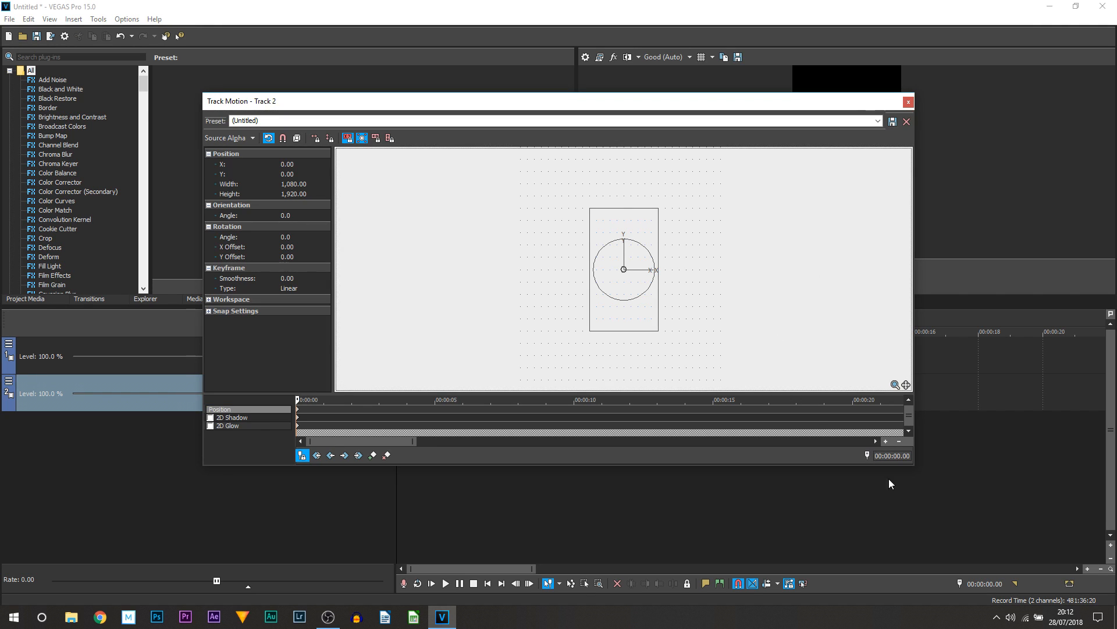
left_click_drag(725, 110, 489, 82)
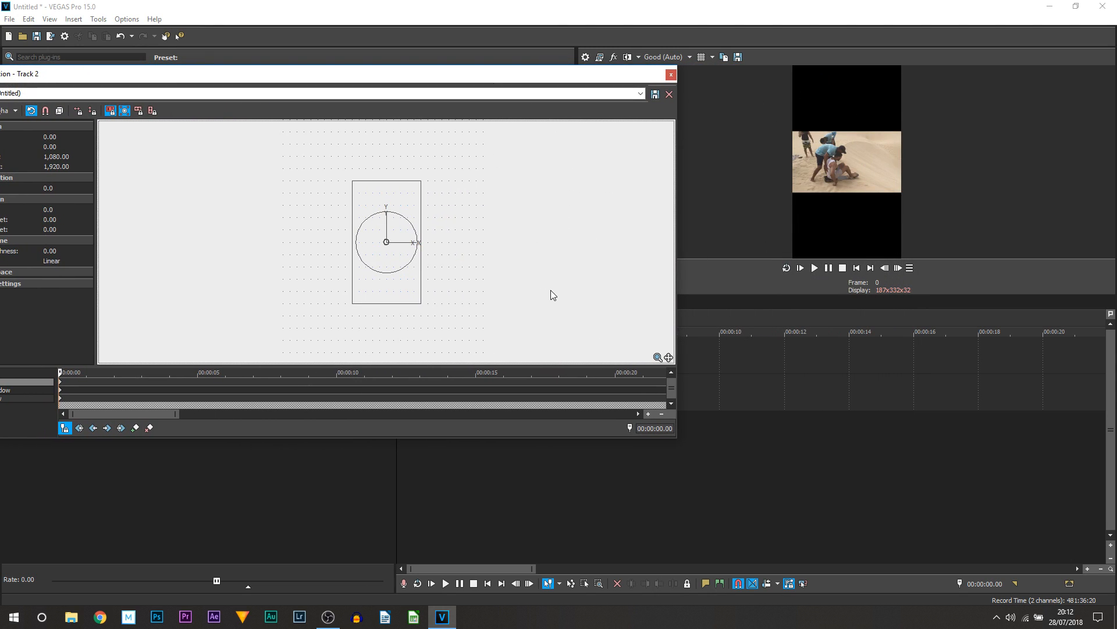
left_click(124, 110)
left_click(112, 113)
left_click_drag(236, 72, 276, 71)
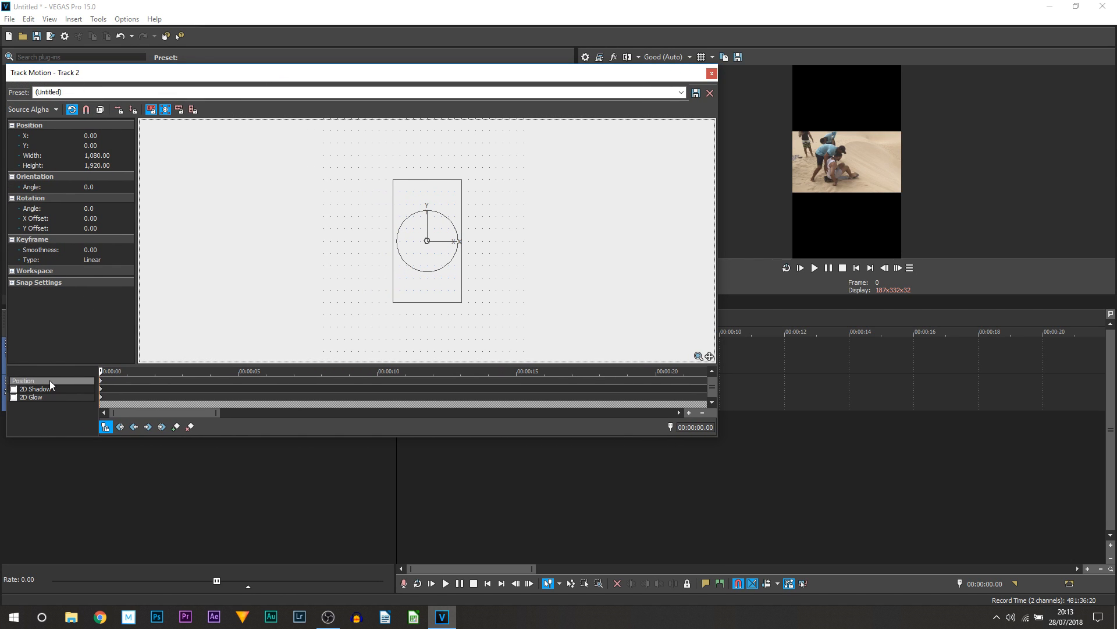
left_click_drag(465, 303, 616, 364)
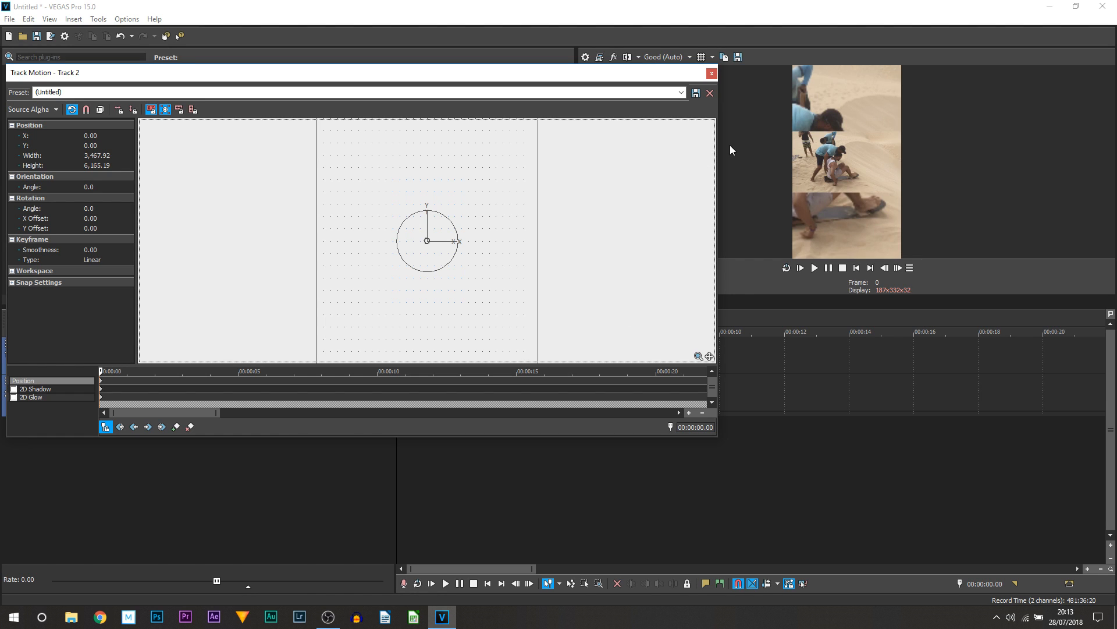
left_click(713, 74)
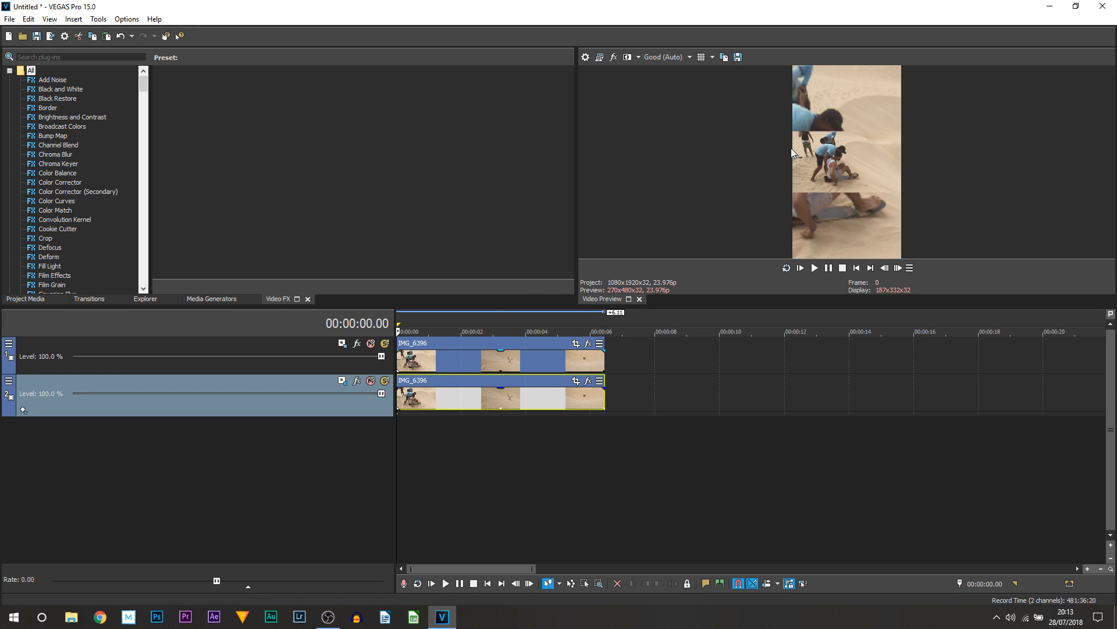
left_click(831, 270)
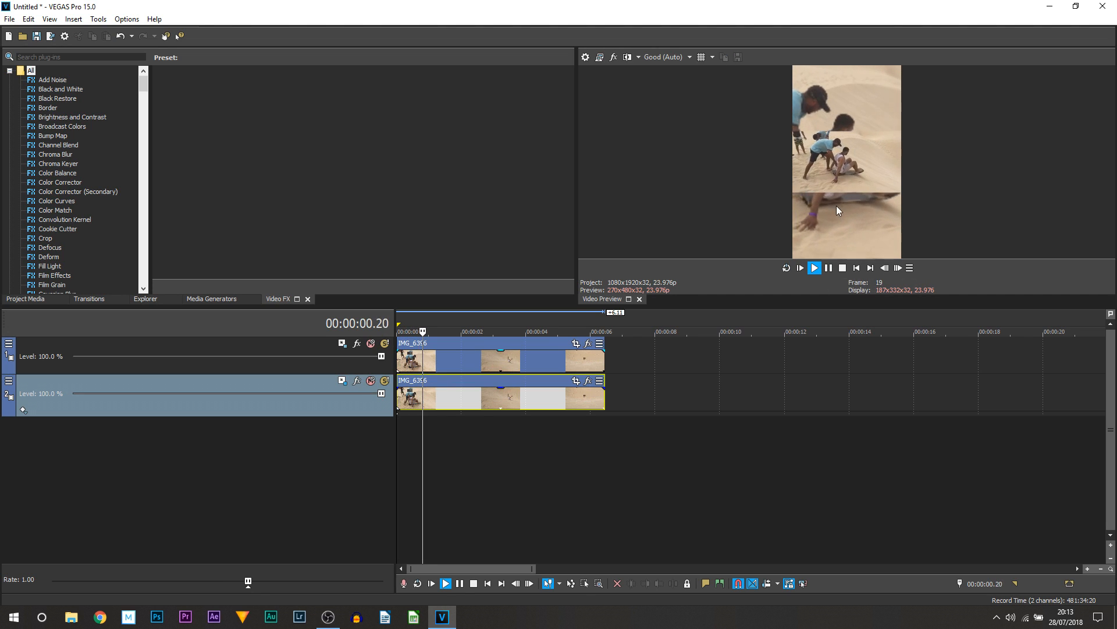
left_click(829, 268)
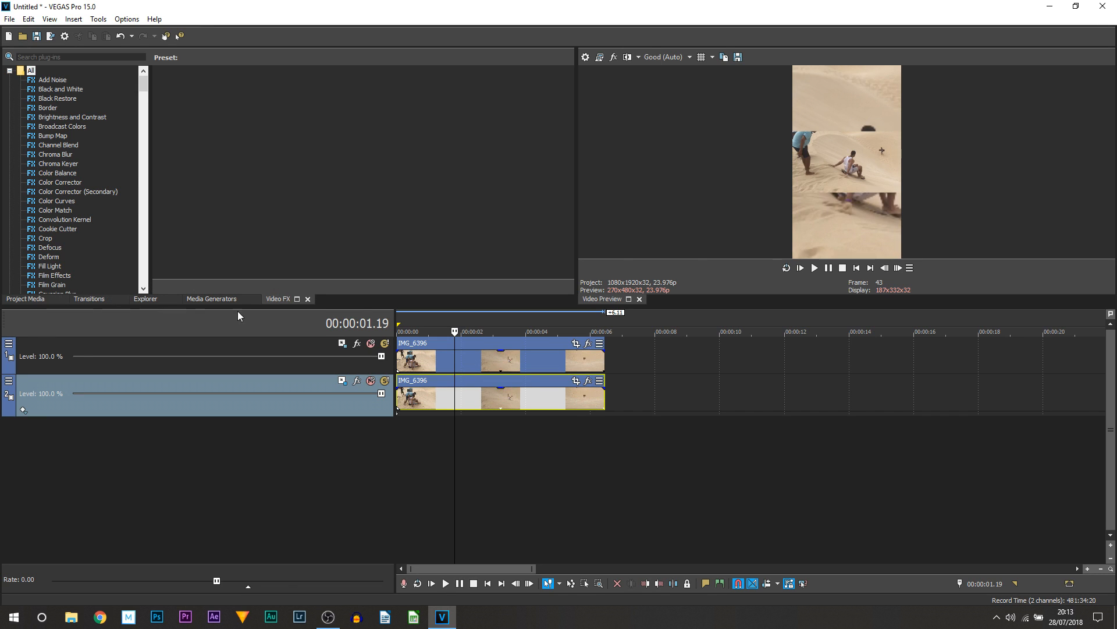
Apply the Medium Blur preset of Gaussian Blur to the IMG_6396 clip on the lower video track.
scroll(100, 145, "down", 3)
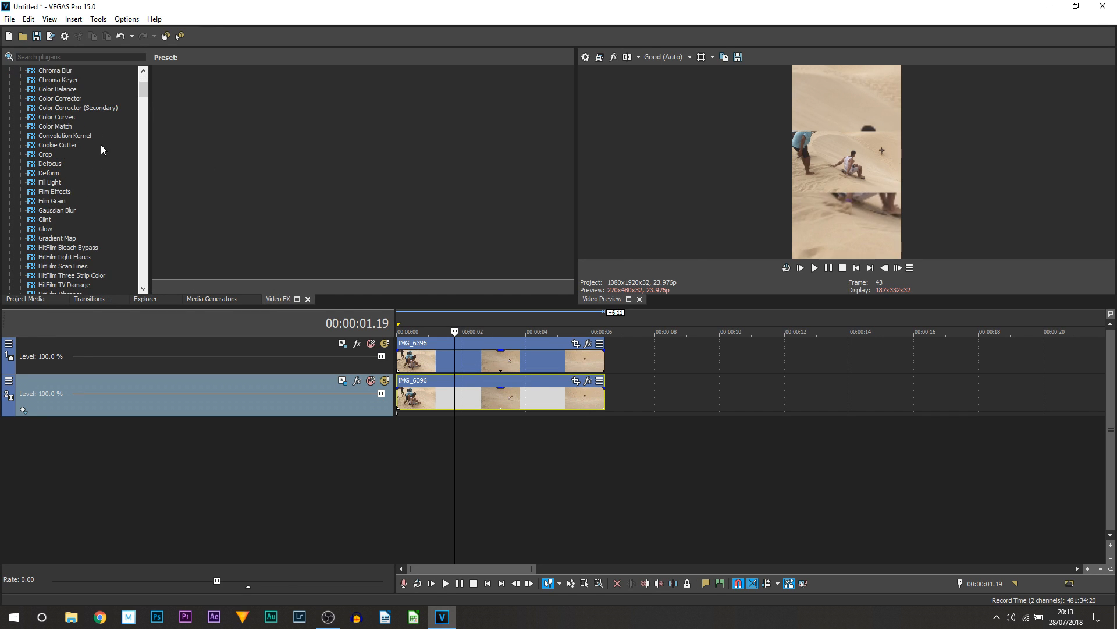
left_click(54, 212)
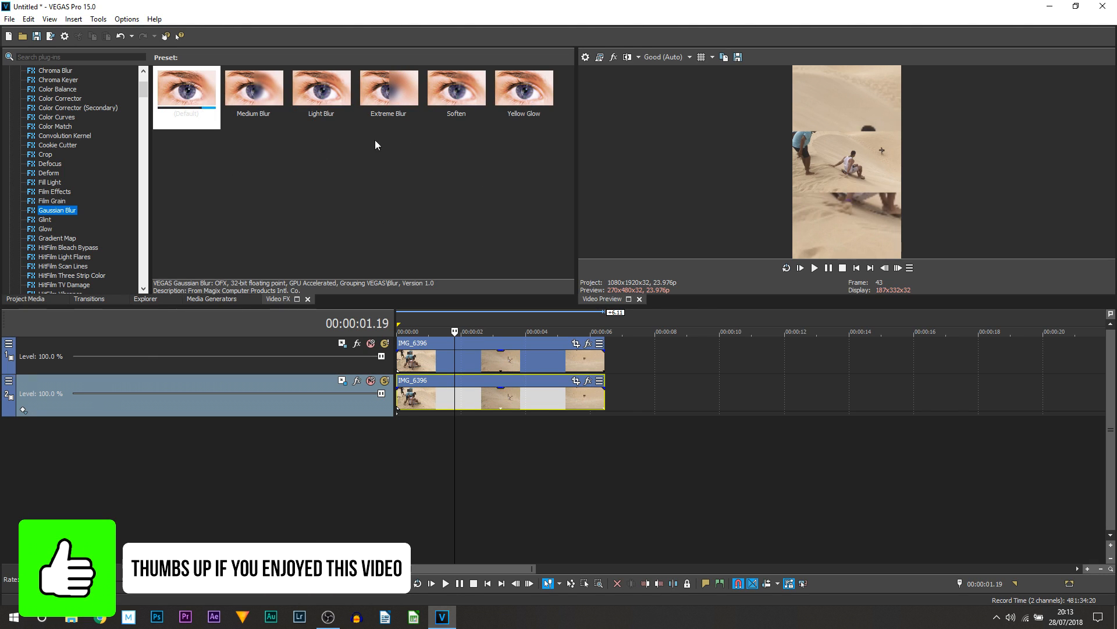
left_click_drag(260, 99, 518, 397)
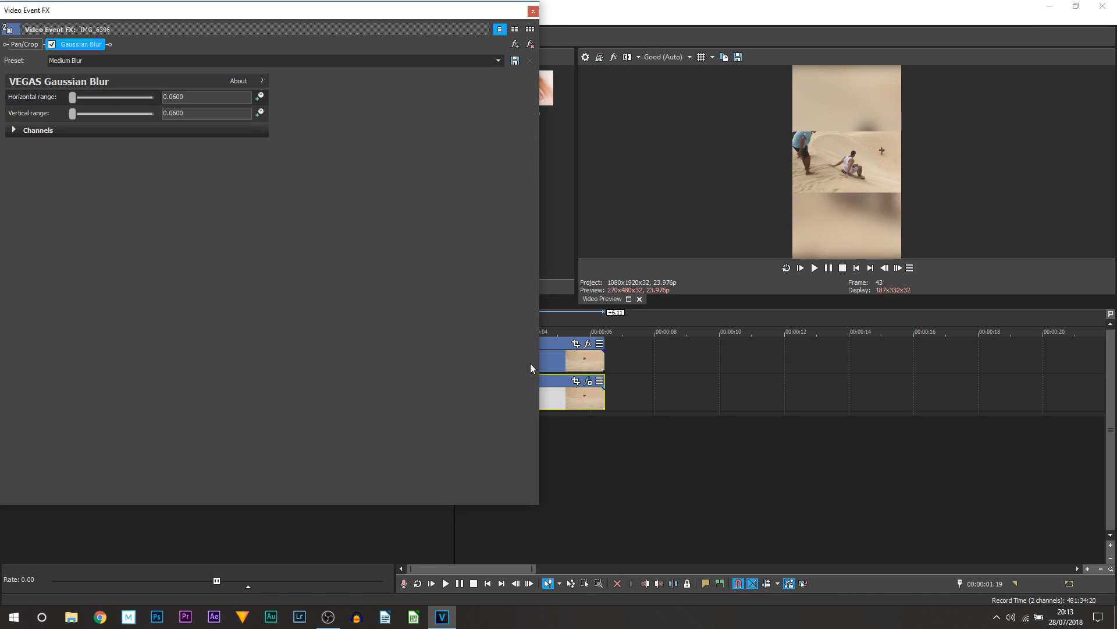
left_click(533, 11)
Play the composition with its blurred background from the start, and return the playhead to the beginning.
key("ctrl+Home")
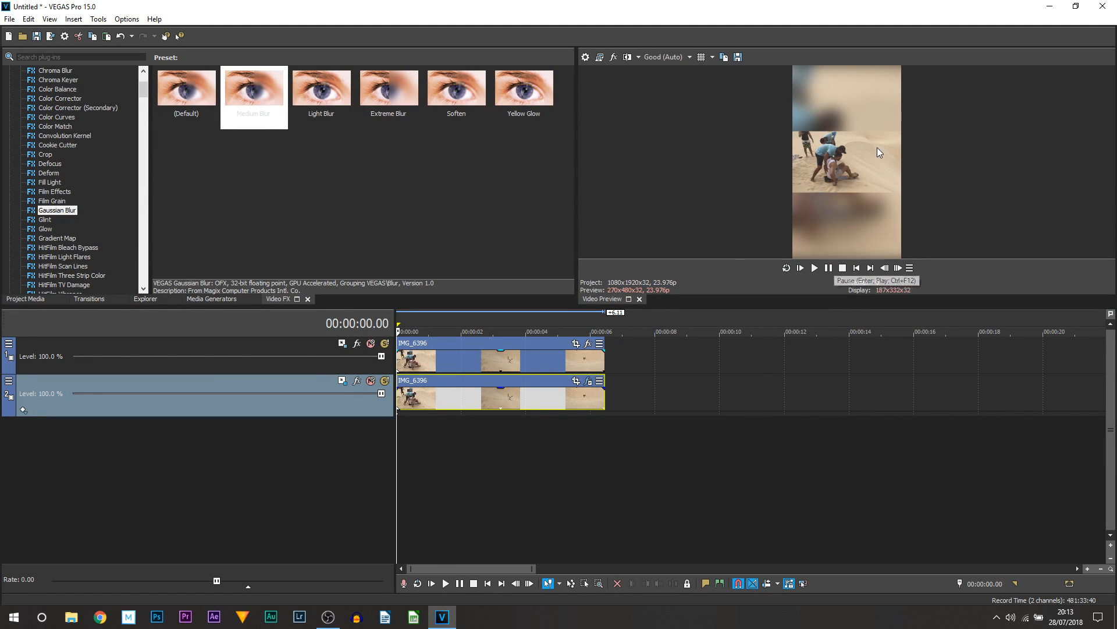
left_click(833, 267)
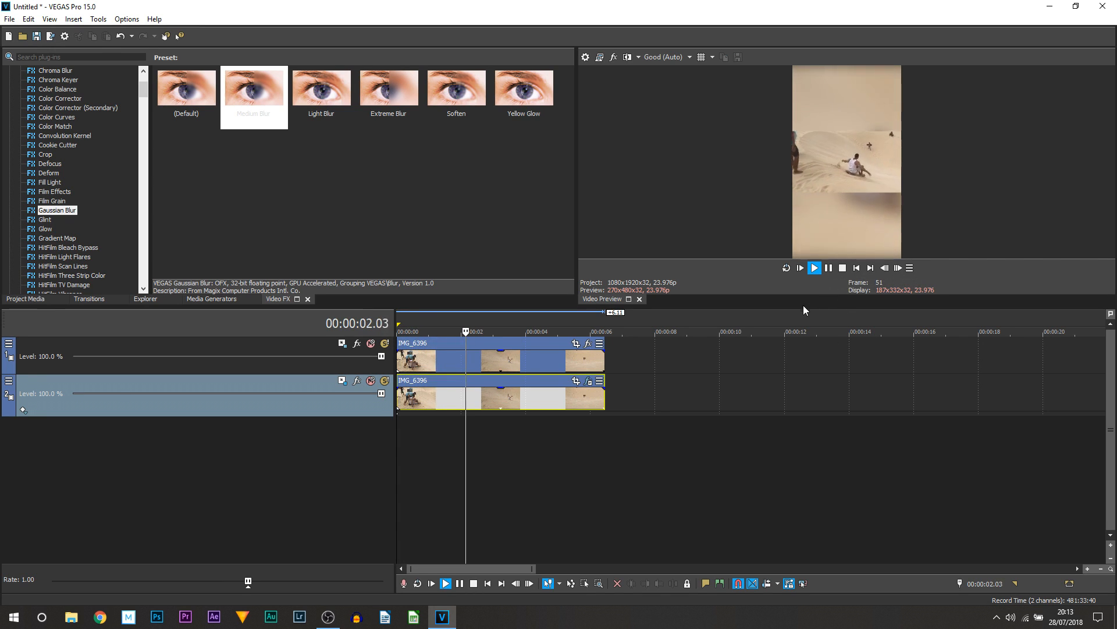
left_click(828, 268)
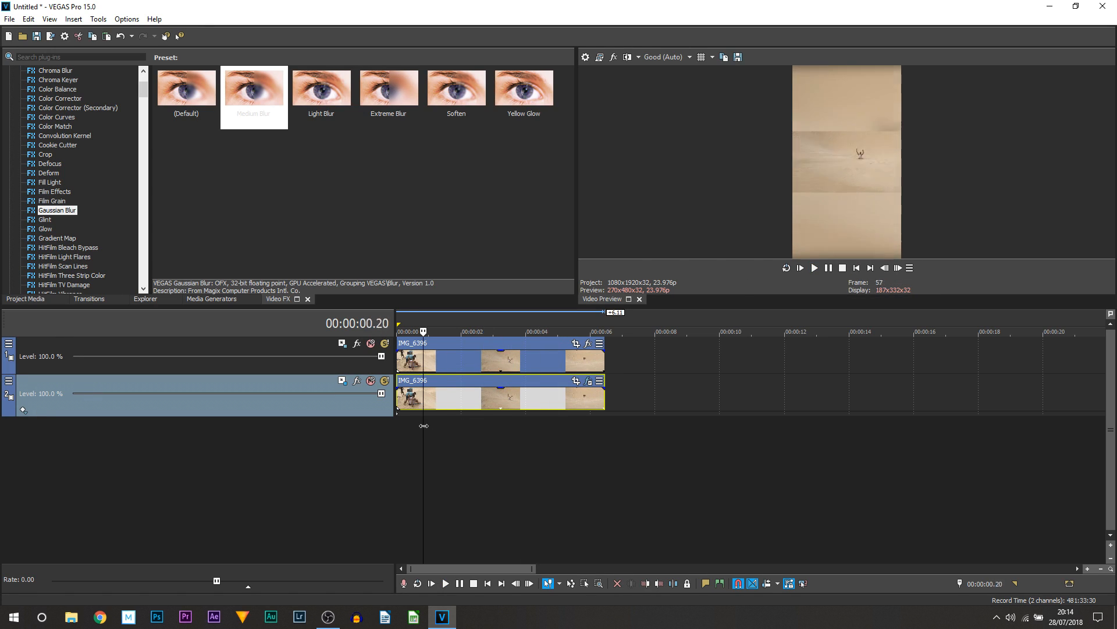
left_click(400, 423)
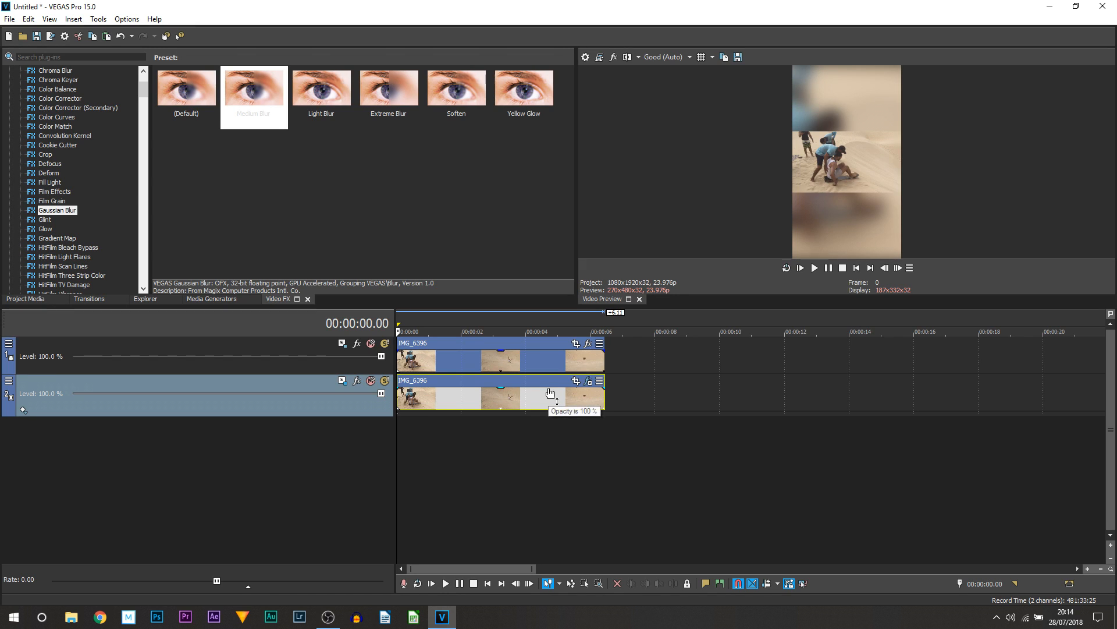
Select the clips' full time range for rendering and open the MAGIX AVC/AAC Internet HD 1080p 59.94 fps (NVIDIA NVENC) template for customizing.
double_click(466, 319)
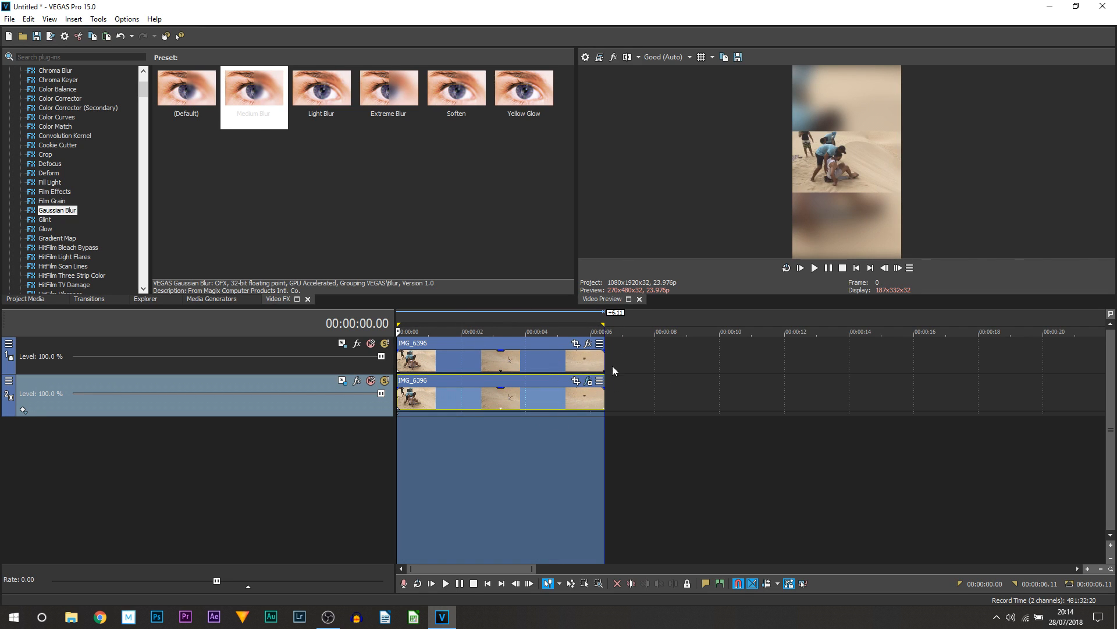
left_click(47, 40)
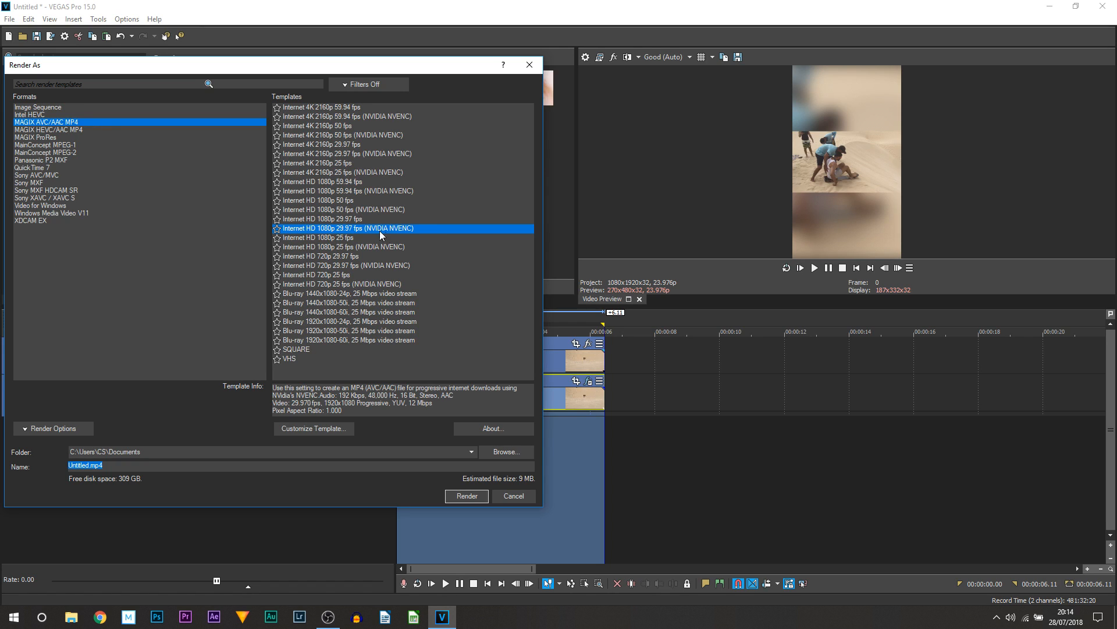
left_click(362, 194)
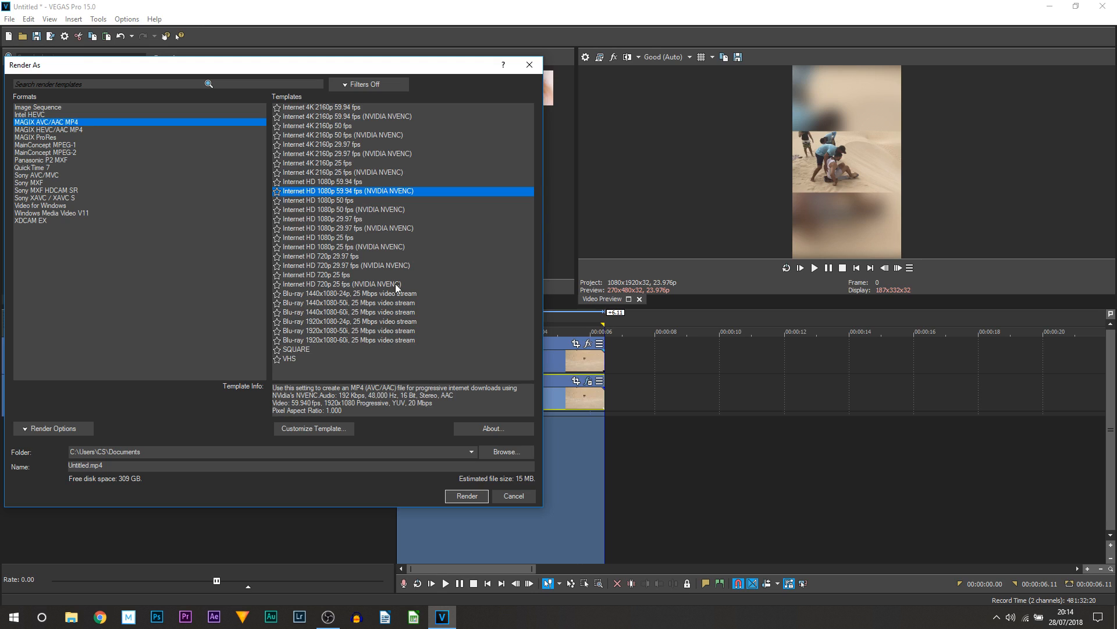
left_click(339, 432)
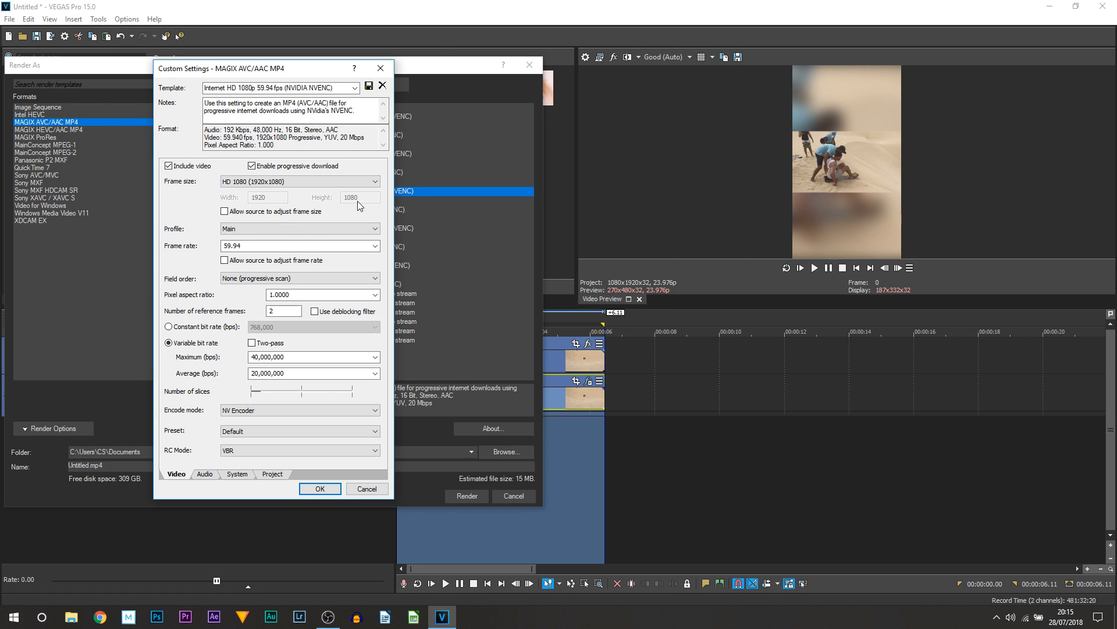
Set the render template to a custom frame size of 1080 by 1920 and a frame rate of 23.976 (IVTC Film).
left_click(249, 183)
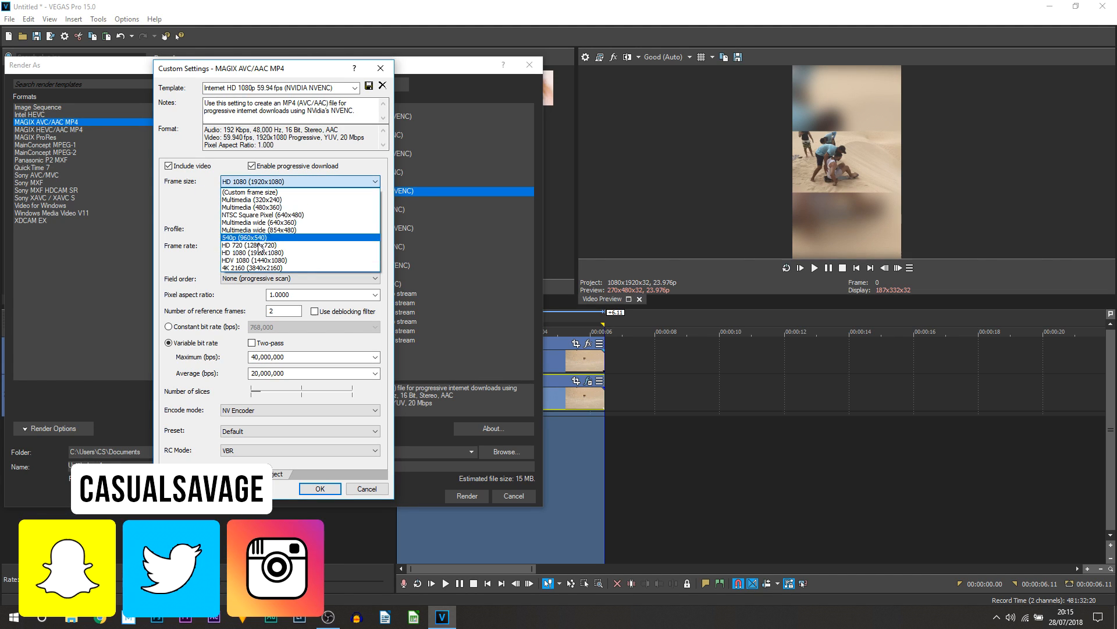
left_click(256, 192)
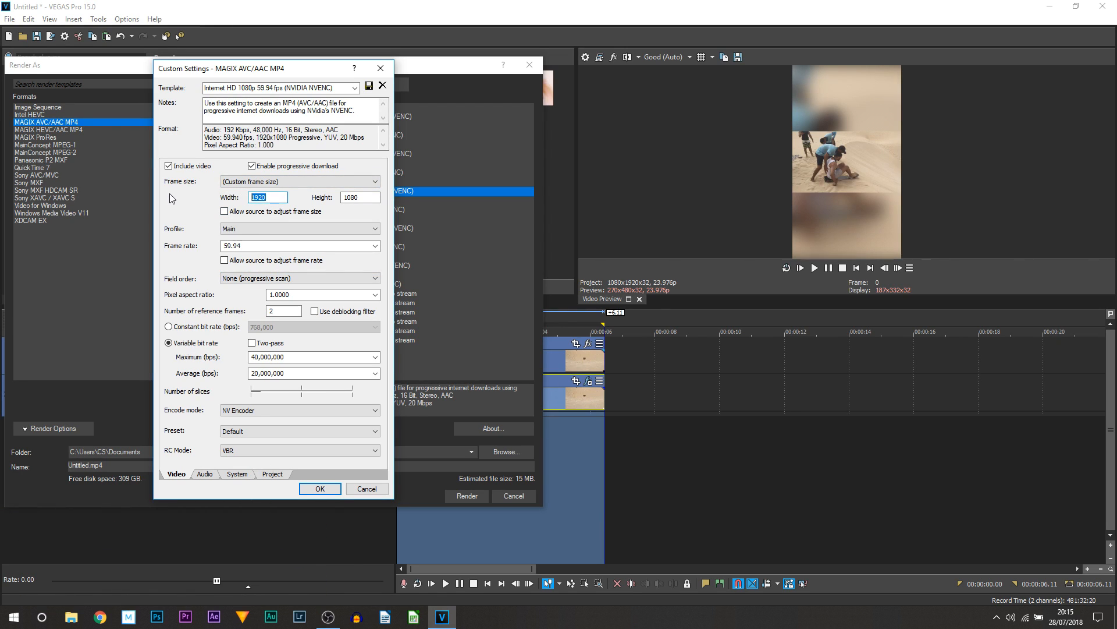
type("1080")
double_click(357, 198)
type("19")
left_click(371, 248)
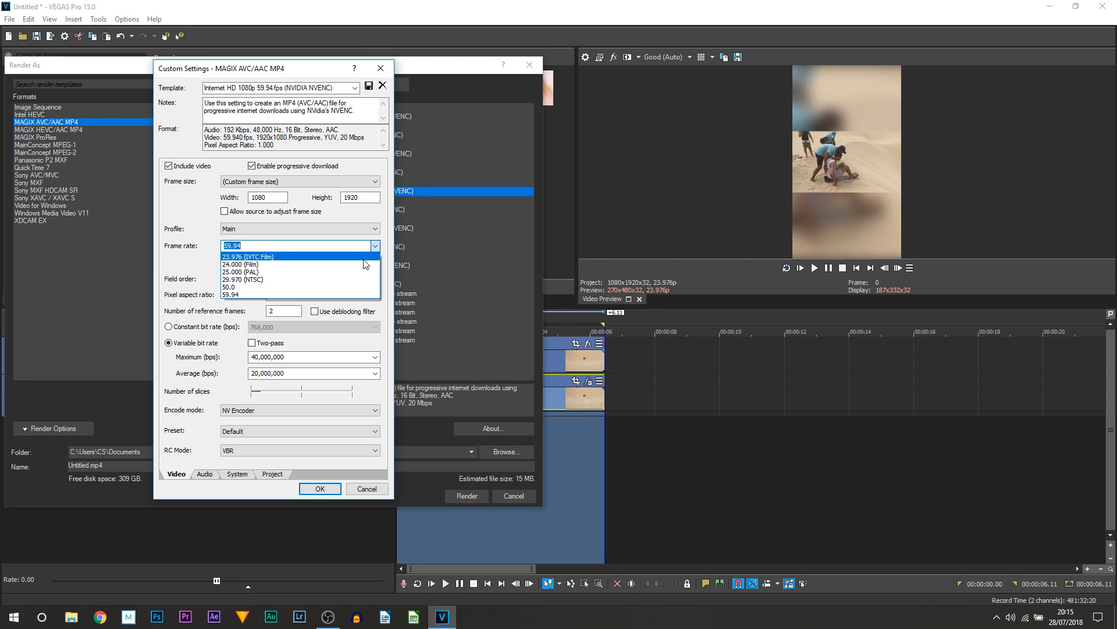
left_click(239, 257)
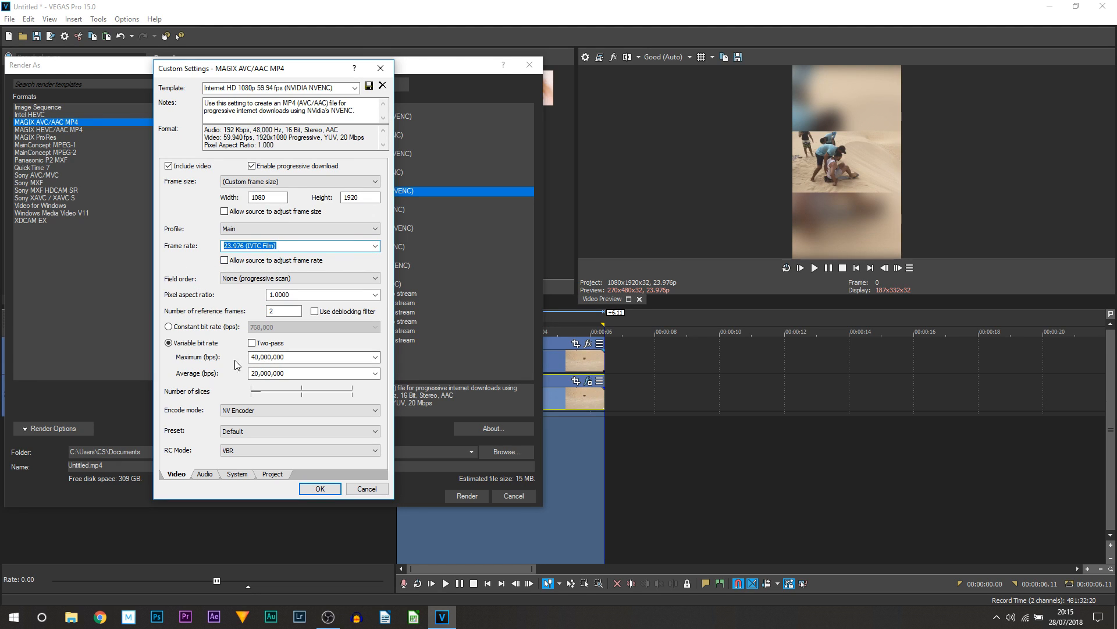
Set the render template's video rendering quality to Best and return to its video settings.
left_click(204, 474)
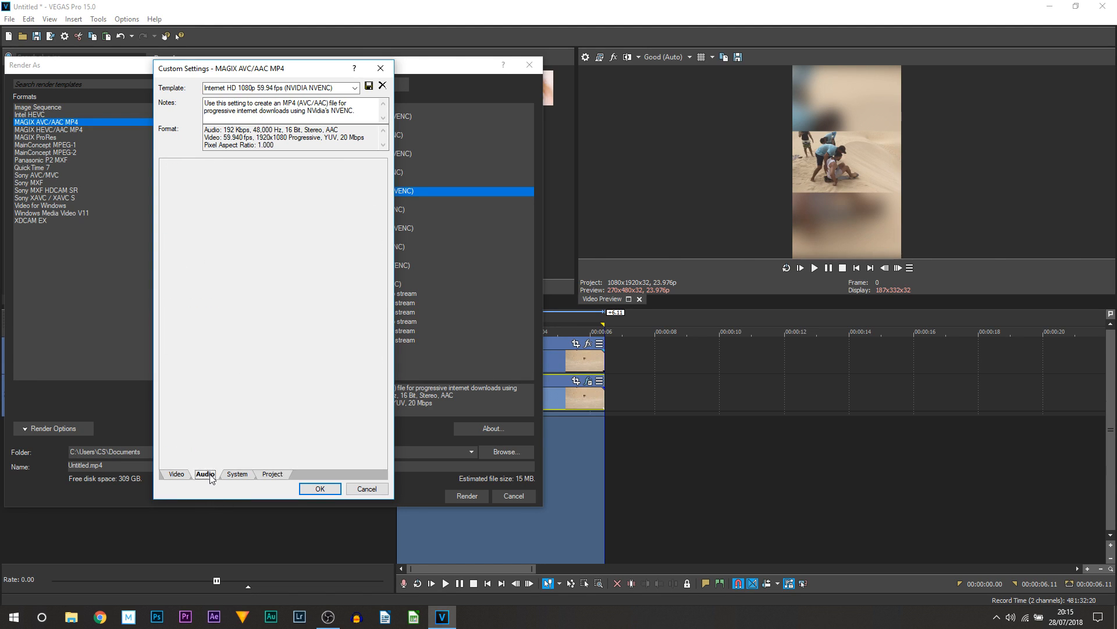
left_click(272, 474)
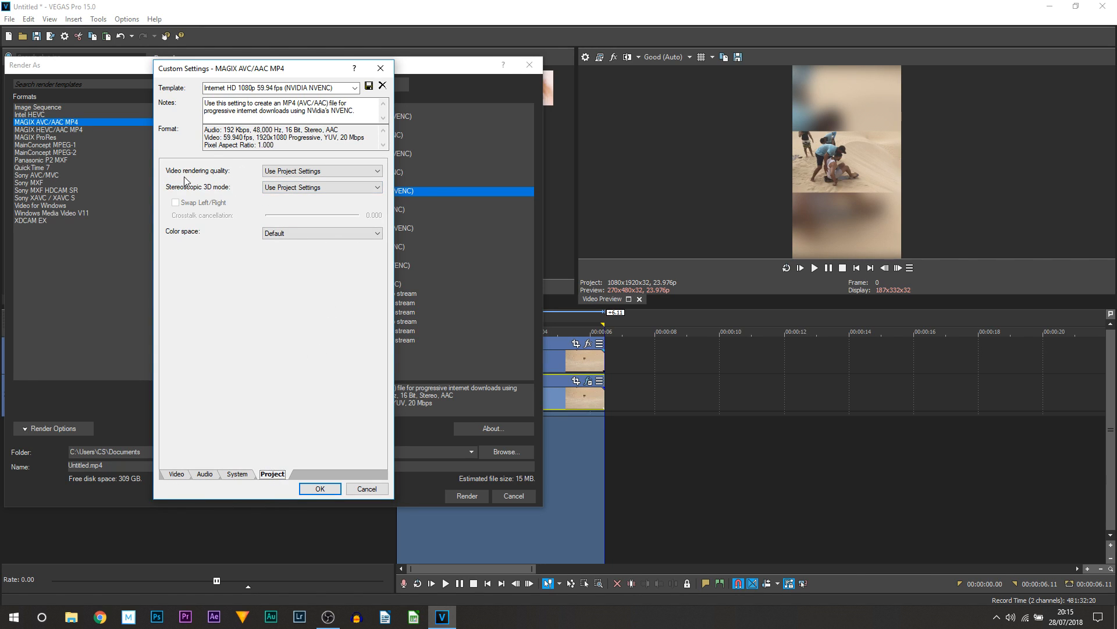
left_click(286, 171)
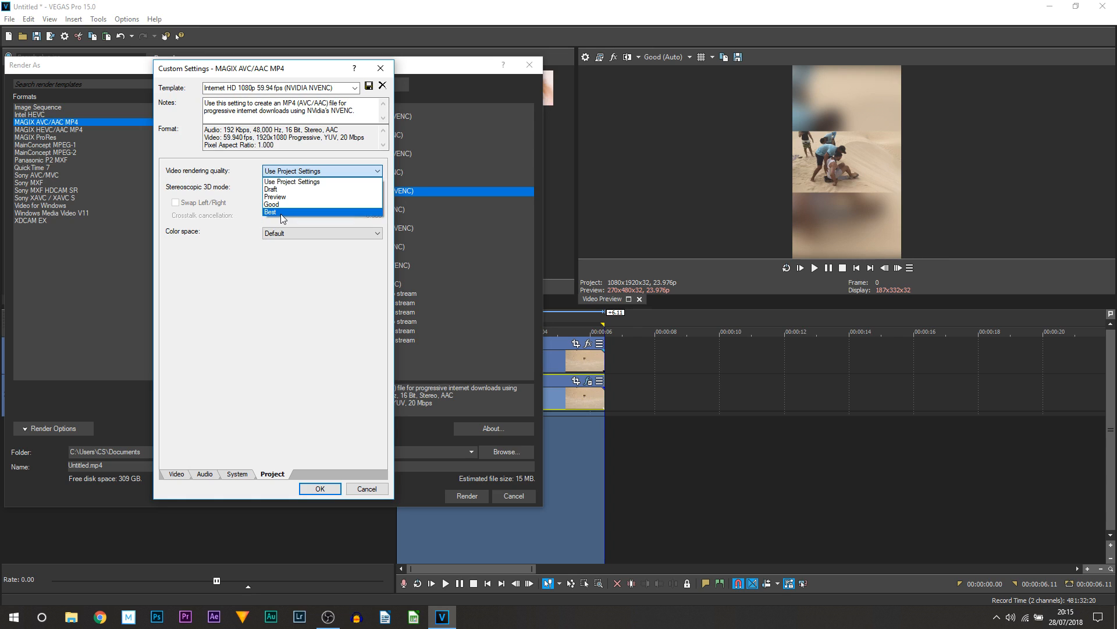
left_click(281, 215)
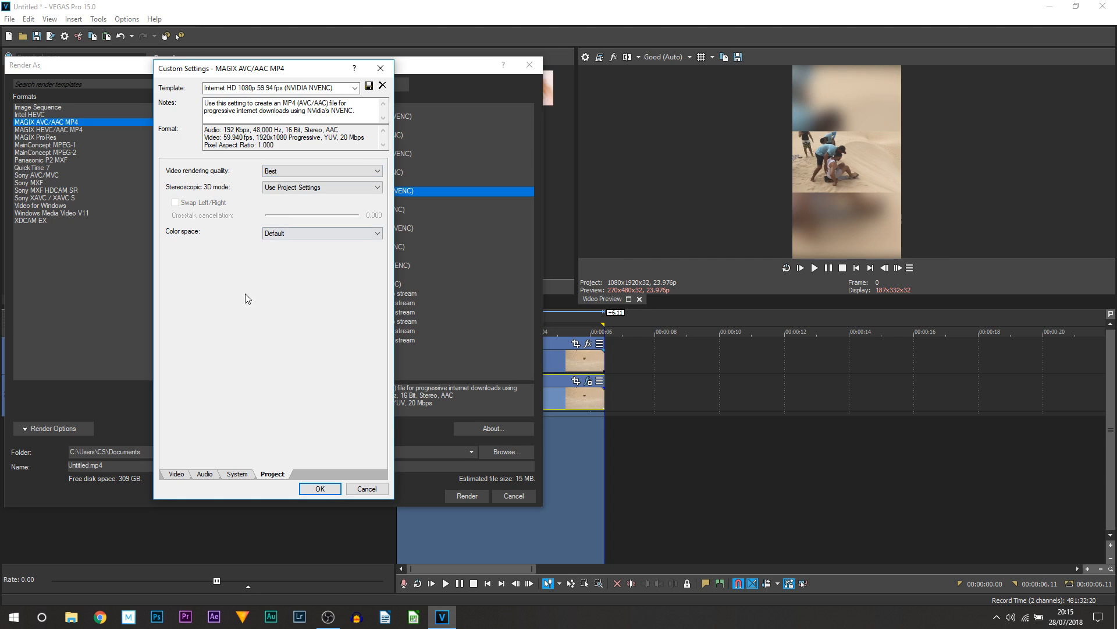
left_click(177, 474)
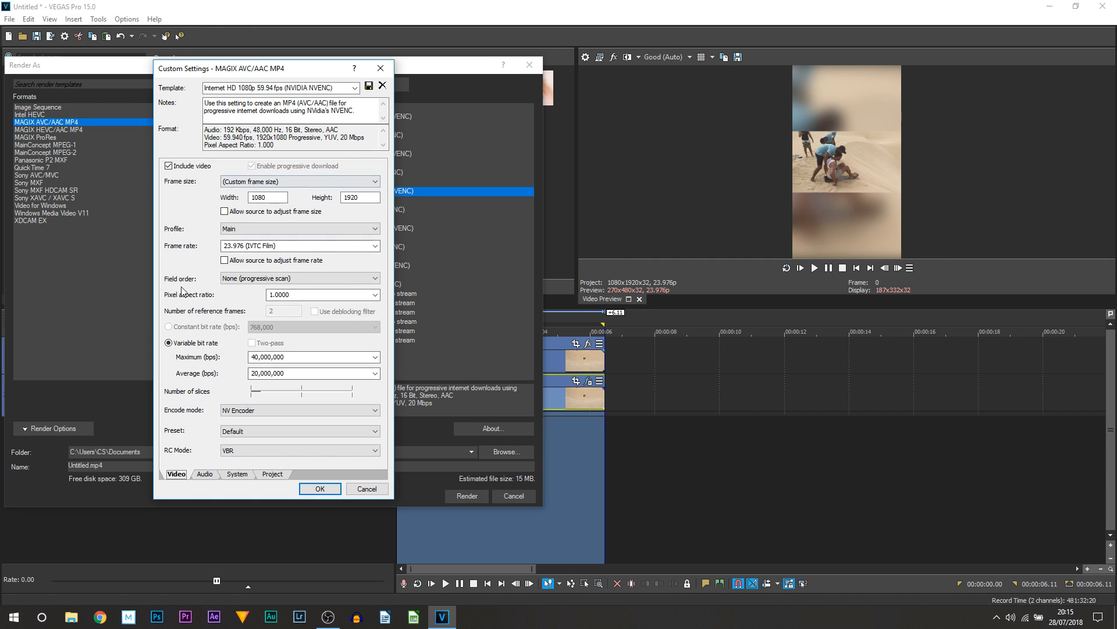
Name the customized render template igtv and accept its settings.
left_click(280, 88)
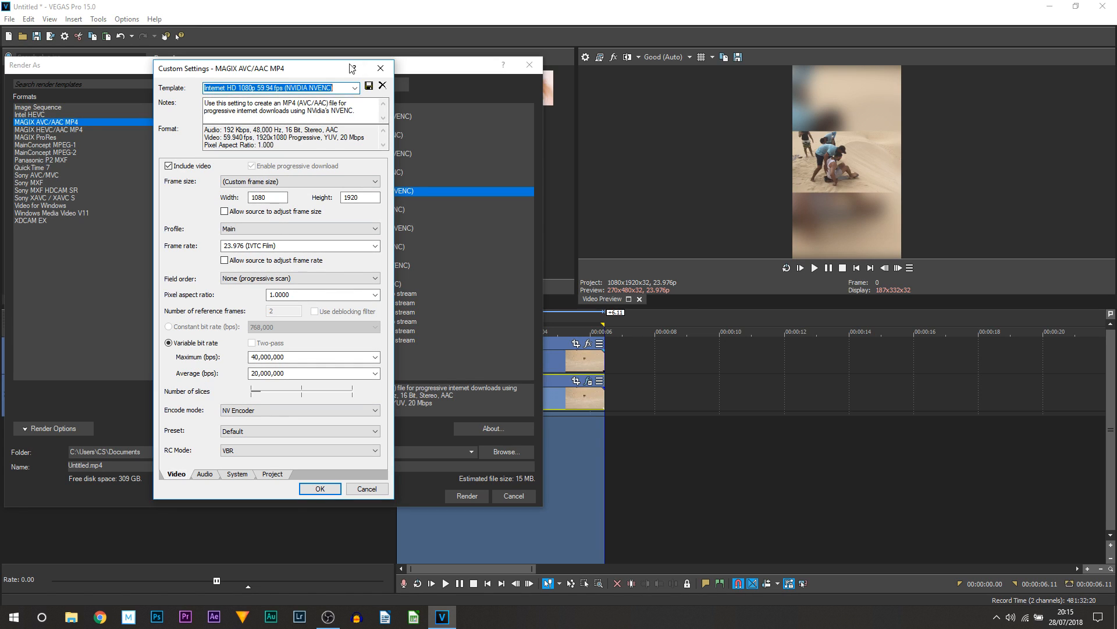
type("Igtv")
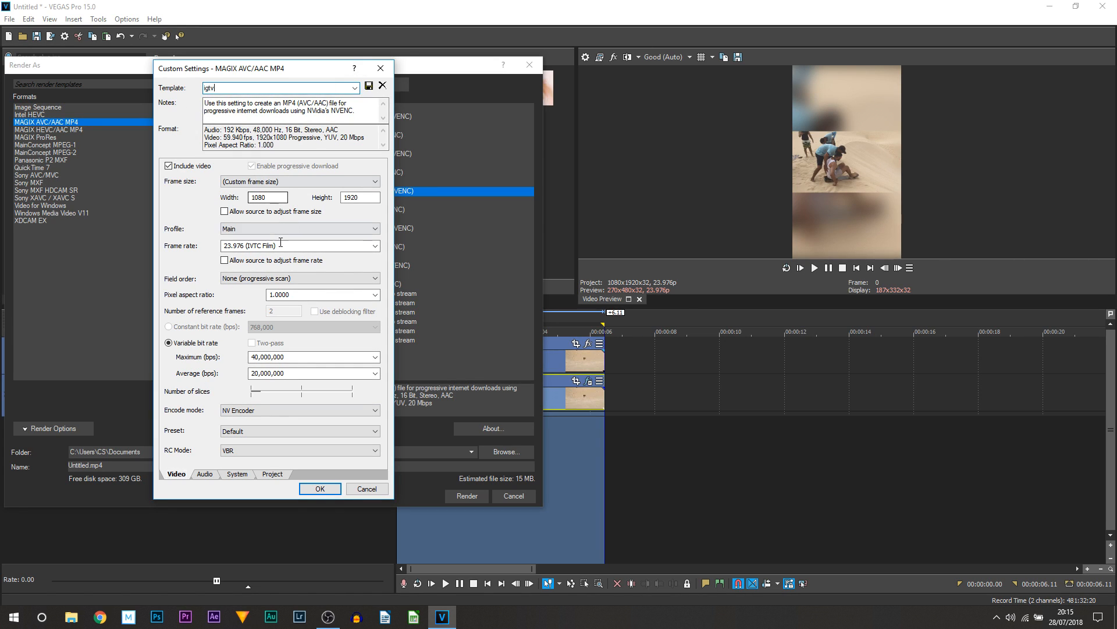
left_click(320, 489)
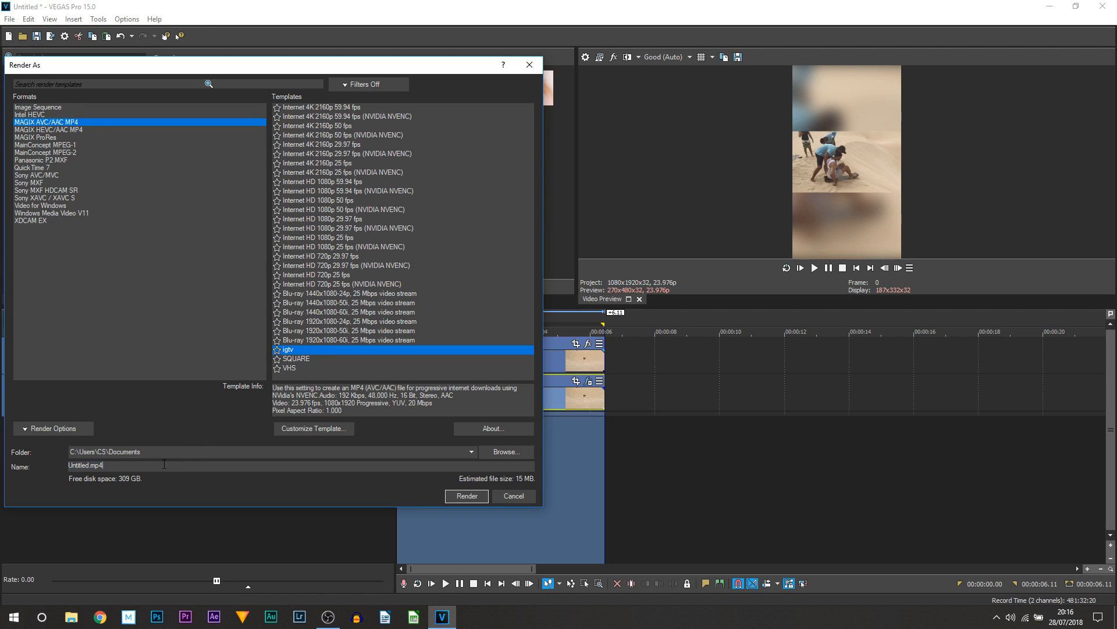
Render the selected range to a file named igtv and open the folder containing it.
type("igtv")
left_click(467, 496)
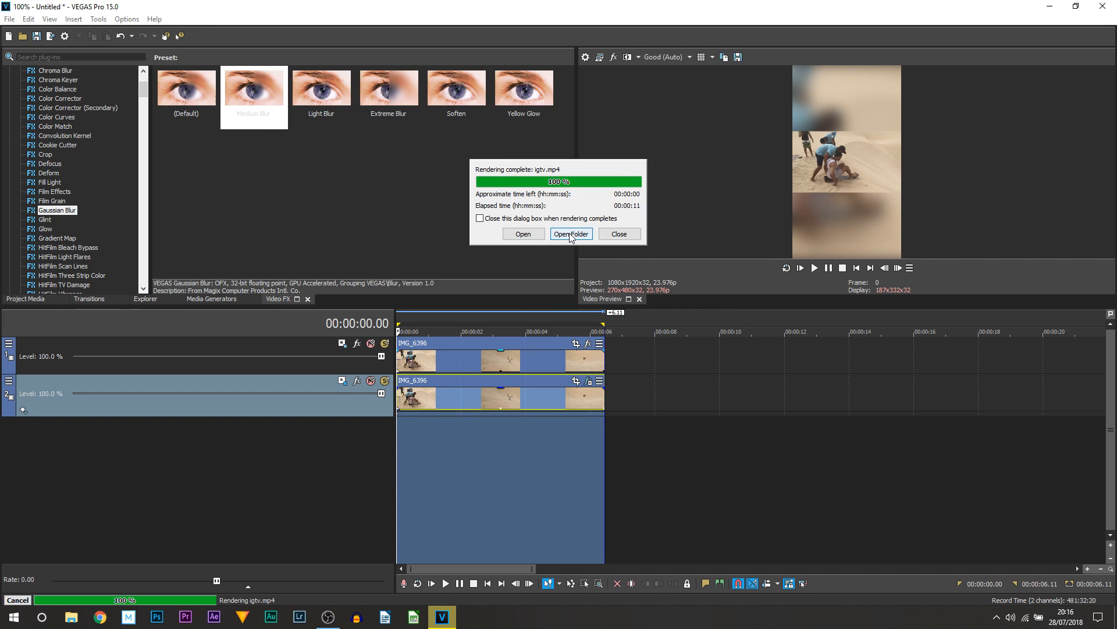
left_click(570, 234)
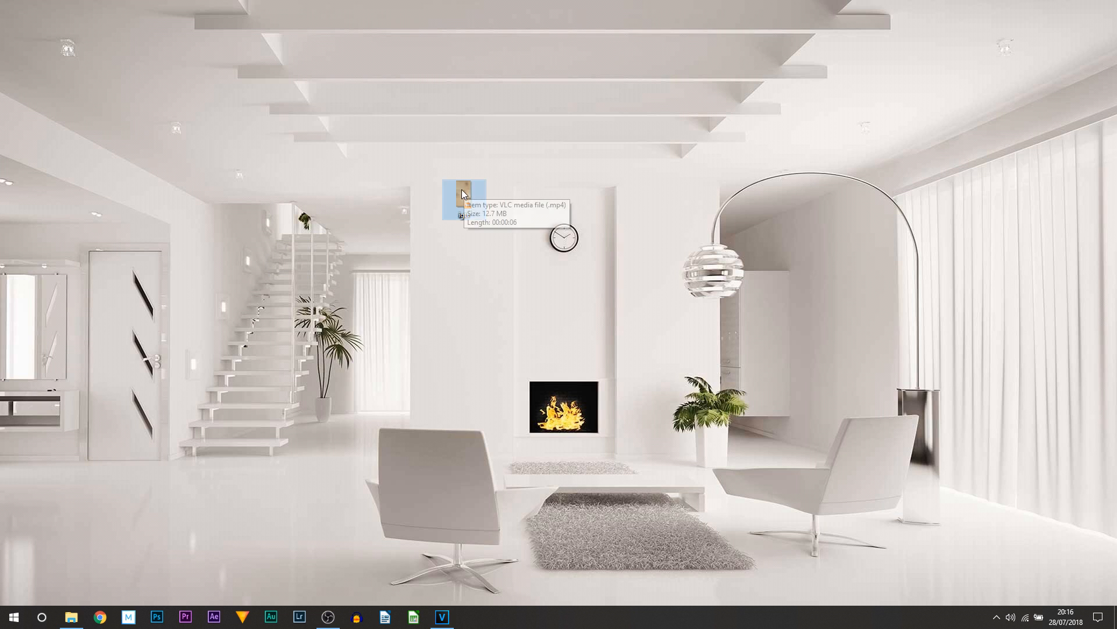
Move the igtv file higher on the desktop and play it in VLC media player to check the vertical output.
left_click_drag(462, 190, 470, 142)
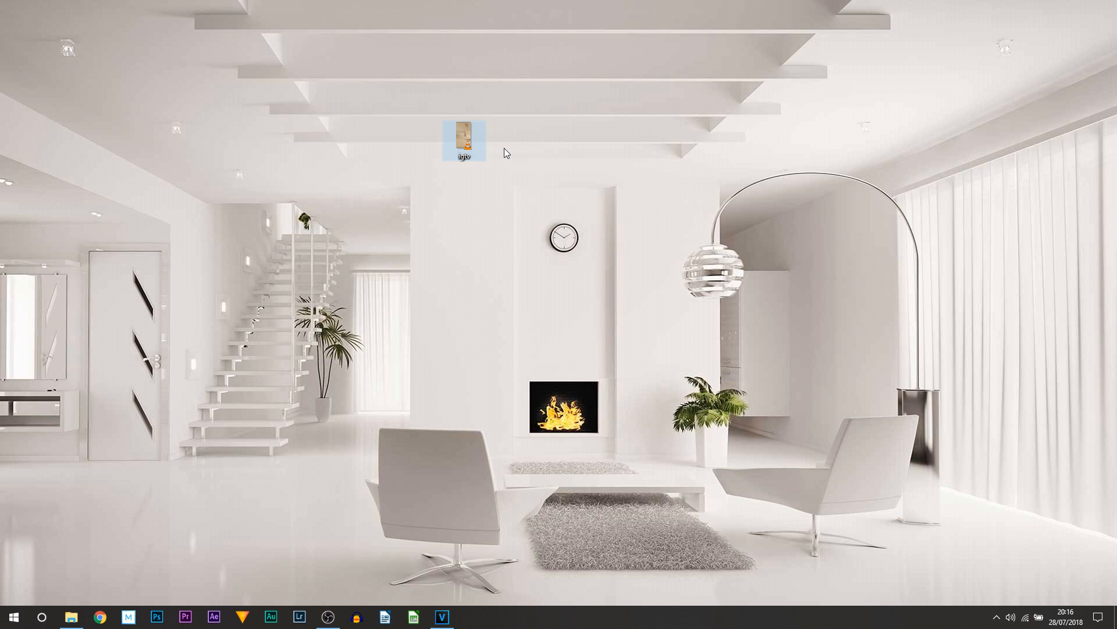
left_click(469, 144)
double_click(469, 140)
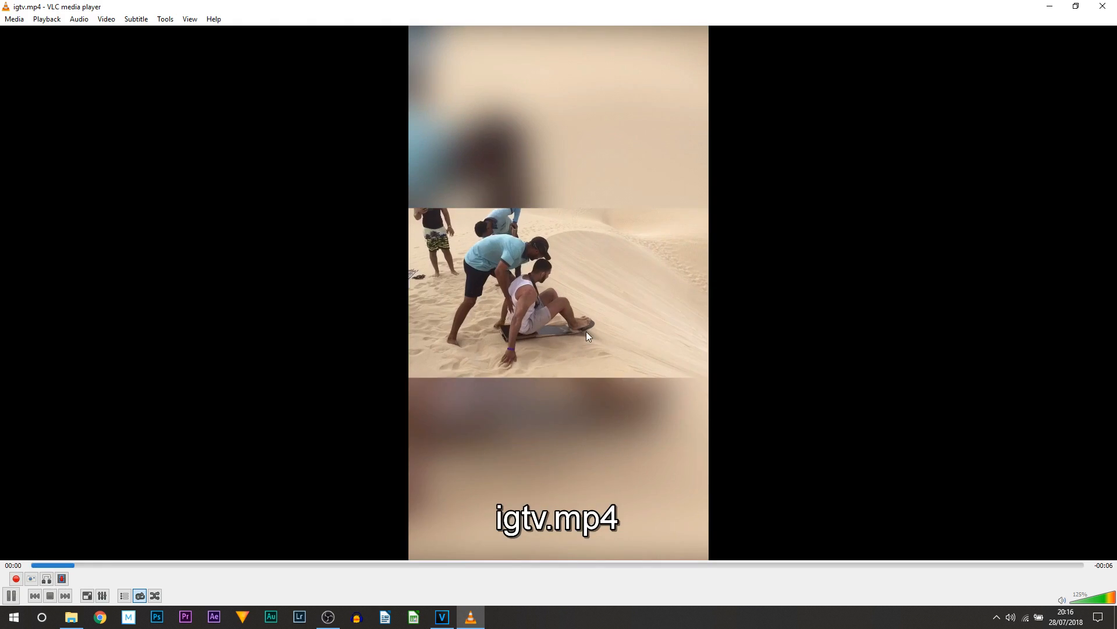